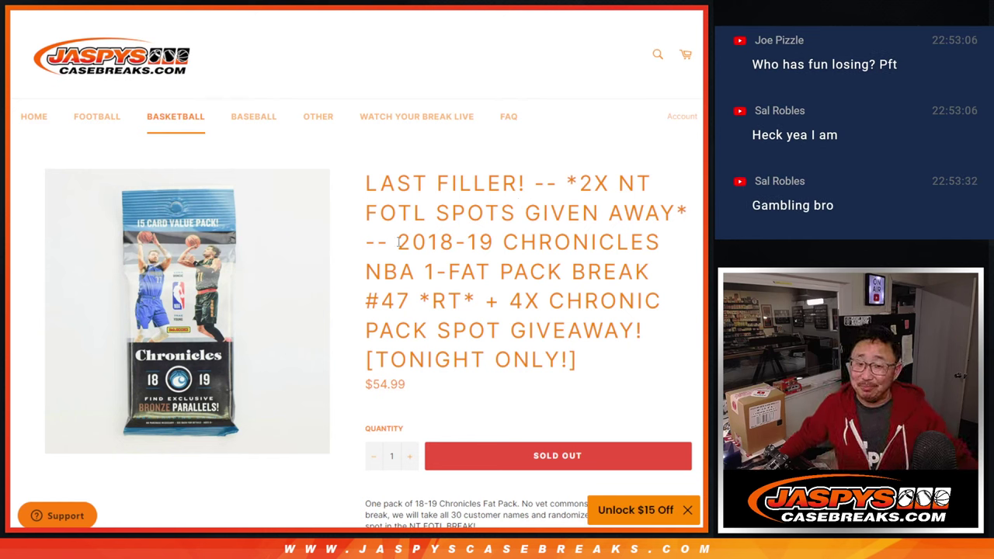
Review the break product page, highlighting the 4X CHRONIC PACK and 2X NT FOTL giveaway text
{"action": "left_click_drag", "start_coordinate": [399, 242], "coordinate": [479, 301]}
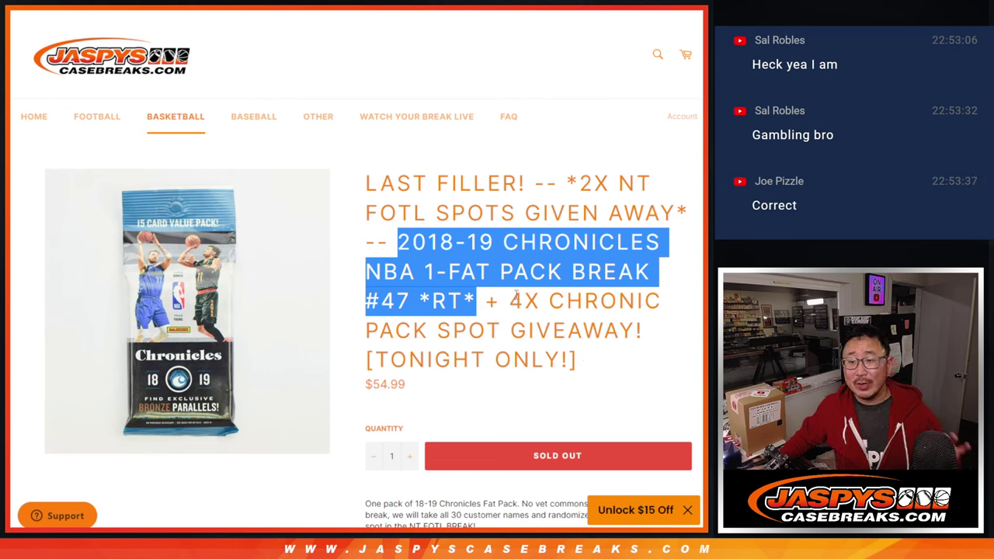
{"action": "left_click_drag", "start_coordinate": [512, 301], "coordinate": [651, 331]}
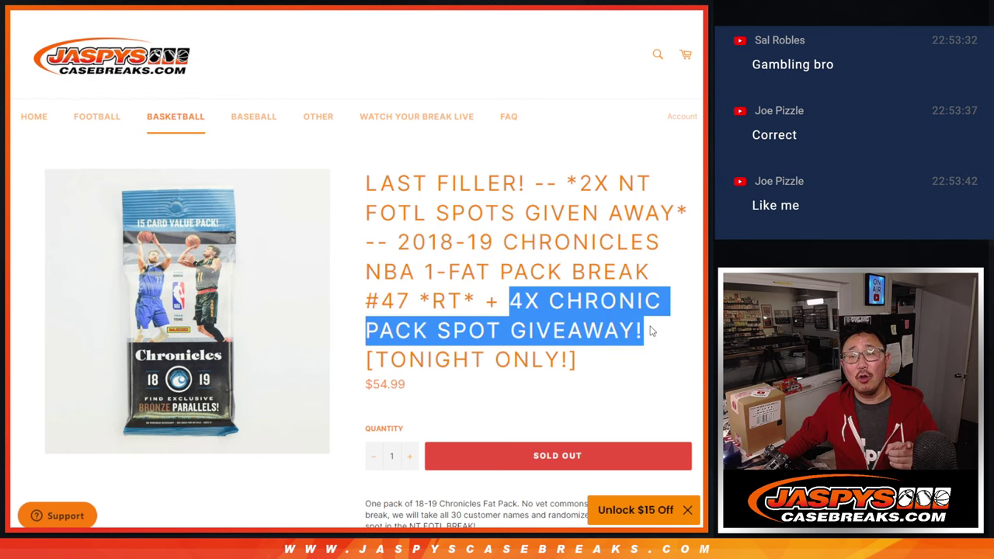
{"action": "left_click", "coordinate": [223, 261]}
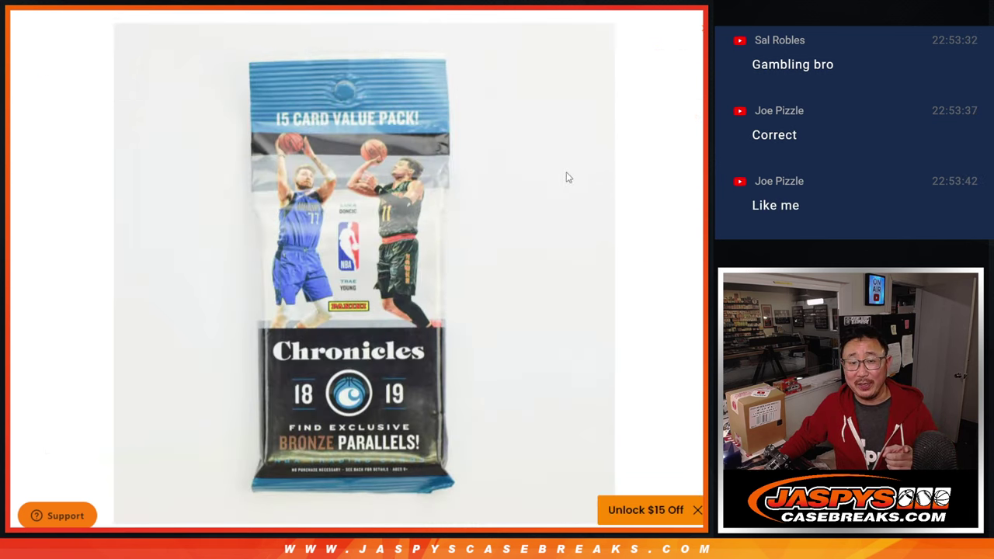
{"action": "left_click", "coordinate": [699, 35]}
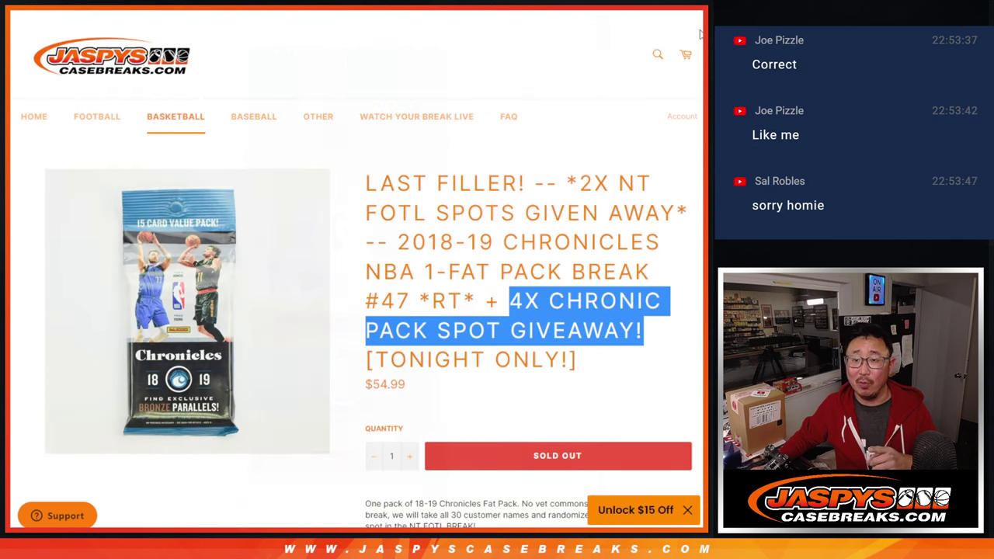
{"action": "left_click_drag", "start_coordinate": [470, 298], "coordinate": [395, 235]}
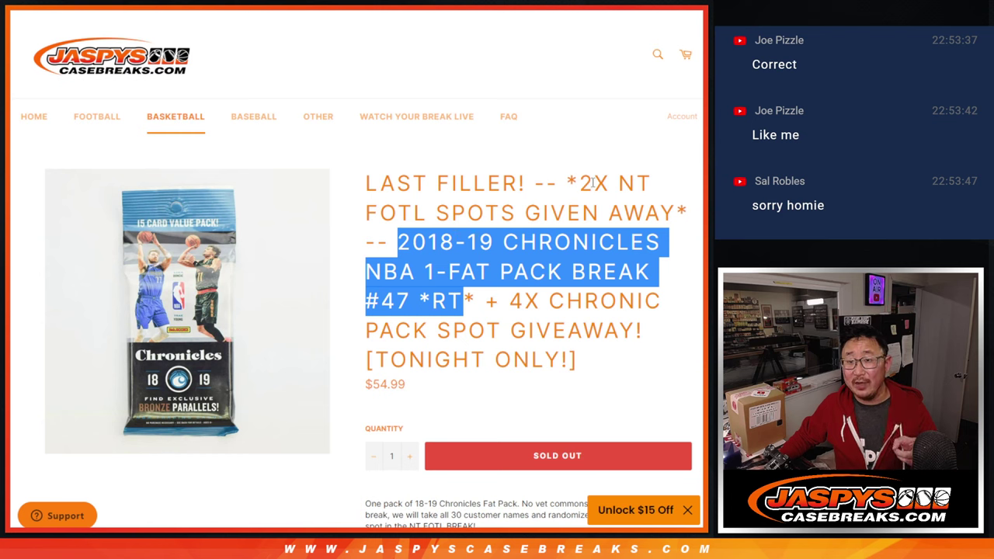
{"action": "mouse_move", "coordinate": [593, 182]}
{"action": "left_mouse_down"}
{"action": "mouse_move", "coordinate": [530, 211]}
{"action": "mouse_move", "coordinate": [687, 201]}
{"action": "left_mouse_up"}
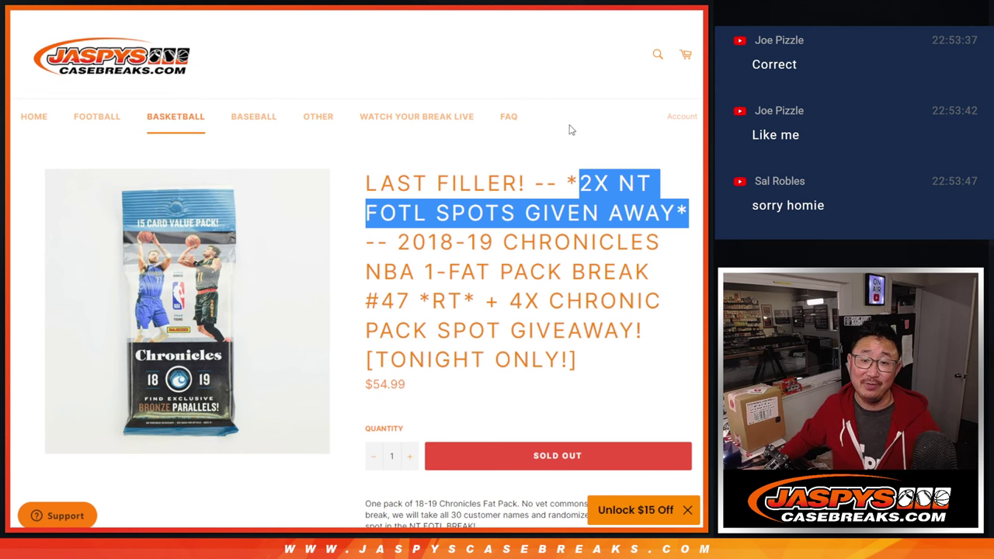
{"action": "left_click", "coordinate": [499, 203]}
Paste the 26 buyer names from column A into the List Randomizer box
{"action": "key", "text": "ctrl+Tab"}
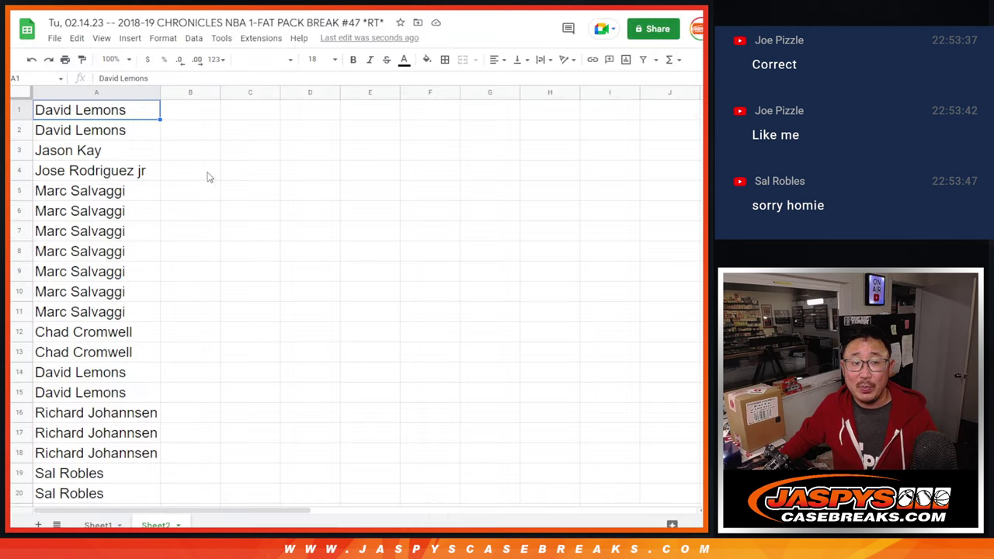
{"action": "scroll", "coordinate": [144, 233], "scroll_direction": "down", "scroll_amount": 5}
{"action": "left_click", "coordinate": [132, 293], "text": "shift"}
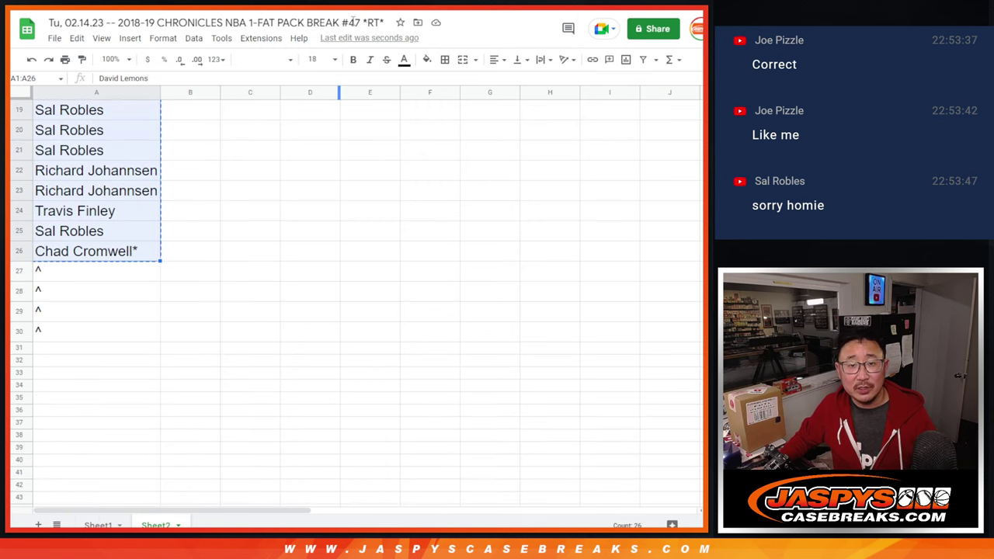
{"action": "key", "text": "ctrl+Tab"}
{"action": "key", "text": "ctrl+Tab"}
{"action": "left_click", "coordinate": [248, 414]}
{"action": "key", "text": "ctrl+v"}
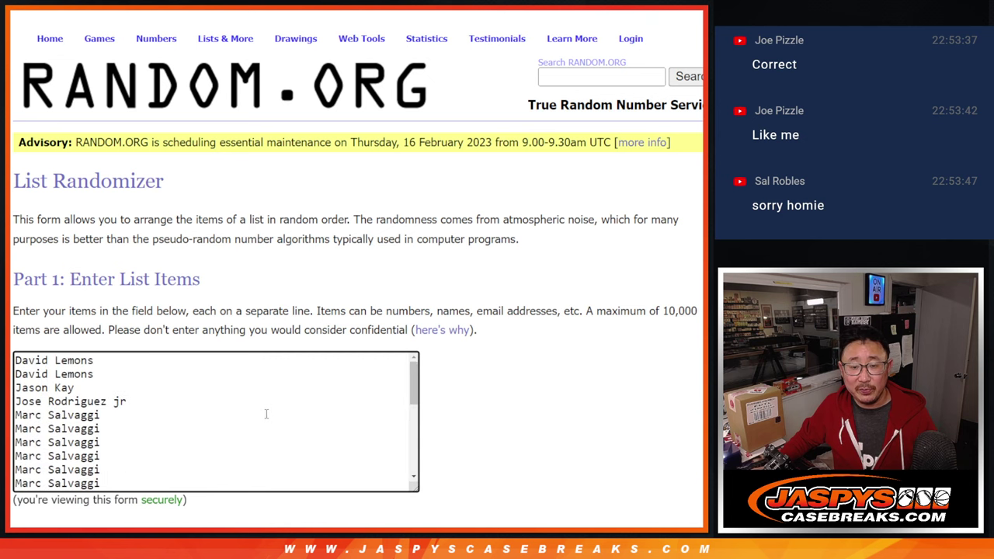
Roll the two dice (1 and 2) and randomize the name list
{"action": "key", "text": "ctrl+shift+Tab"}
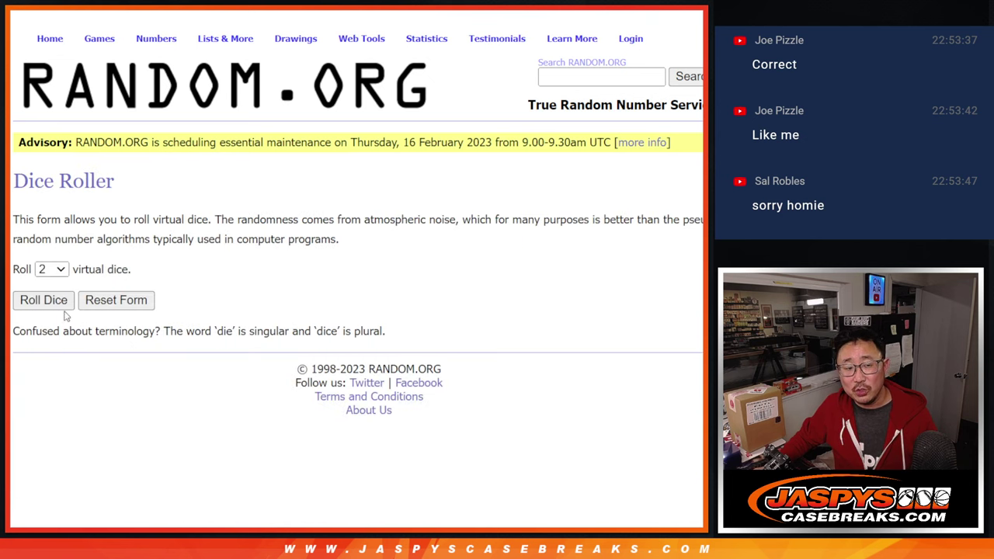
{"action": "left_click", "coordinate": [53, 304]}
{"action": "key", "text": "ctrl+Tab"}
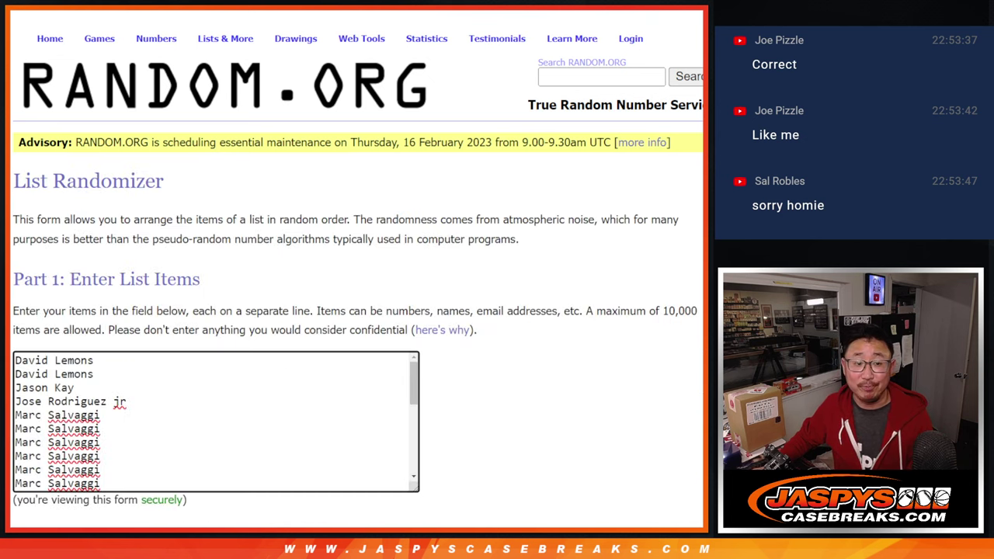
{"action": "scroll", "coordinate": [443, 228], "scroll_direction": "down", "scroll_amount": 5}
{"action": "left_click", "coordinate": [38, 422]}
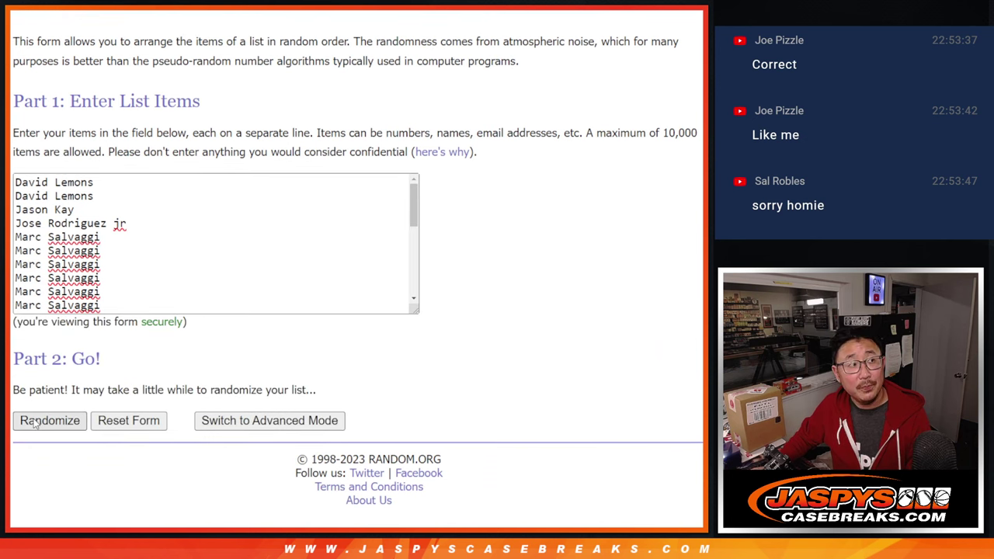
Reshuffle the name list and copy the top four shuffled names
{"action": "scroll", "coordinate": [36, 423], "scroll_direction": "down", "scroll_amount": 4}
{"action": "left_click", "coordinate": [36, 419]}
{"action": "scroll", "coordinate": [34, 423], "scroll_direction": "down", "scroll_amount": 4}
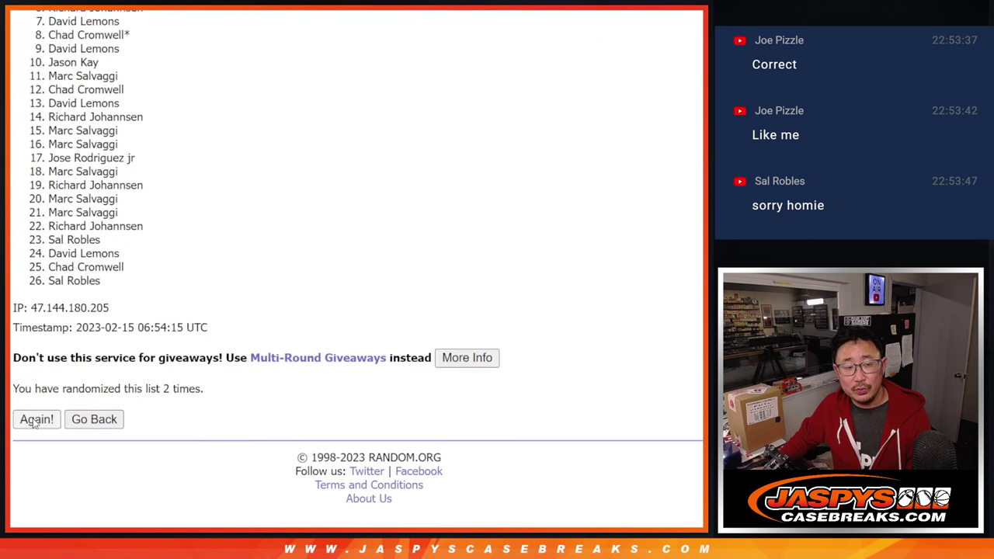
{"action": "scroll", "coordinate": [242, 338], "scroll_direction": "down", "scroll_amount": 4}
{"action": "scroll", "coordinate": [242, 338], "scroll_direction": "up", "scroll_amount": 2}
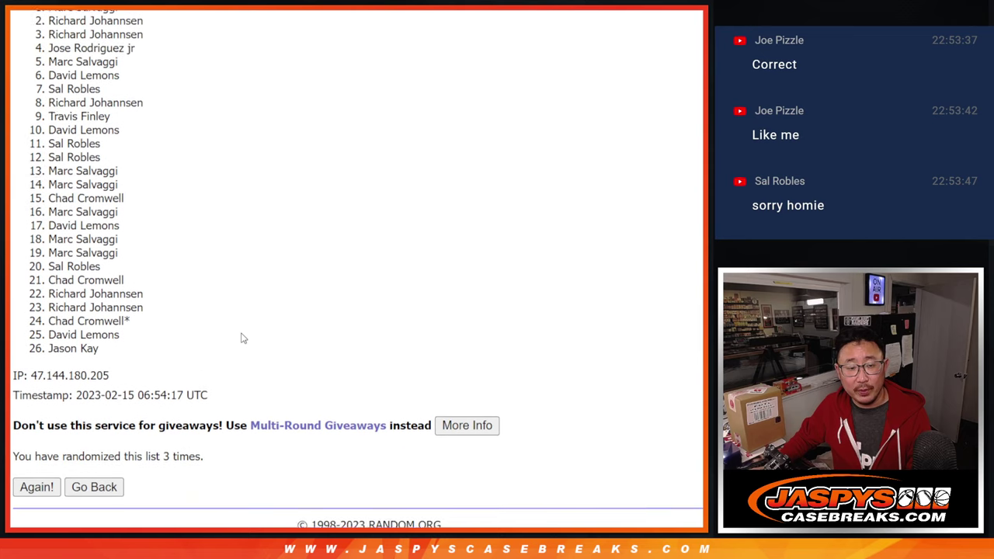
{"action": "mouse_move", "coordinate": [49, 60]}
{"action": "left_mouse_down"}
{"action": "mouse_move", "coordinate": [147, 81]}
{"action": "mouse_move", "coordinate": [163, 101]}
{"action": "left_mouse_up"}
{"action": "key", "text": "ctrl+c"}
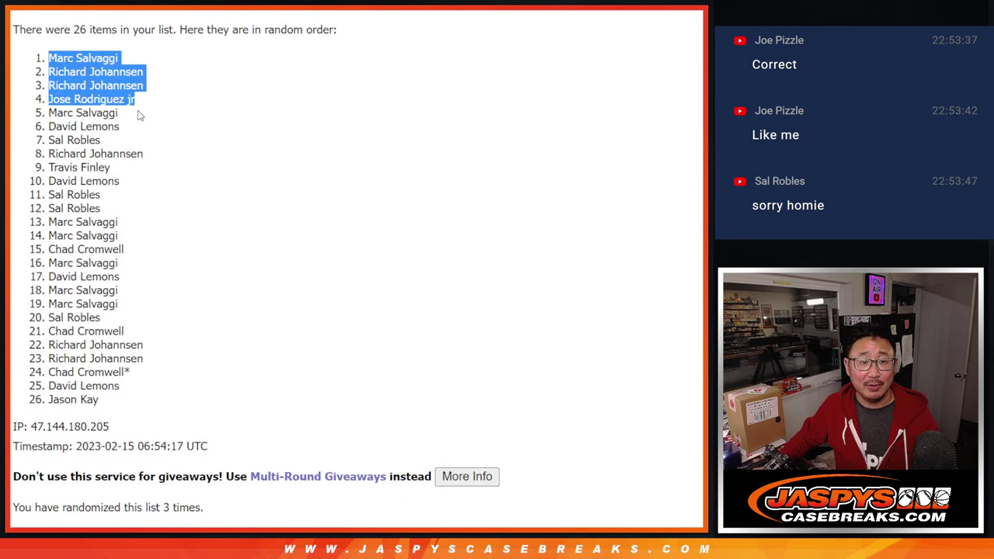
{"action": "key", "text": "ctrl+Tab"}
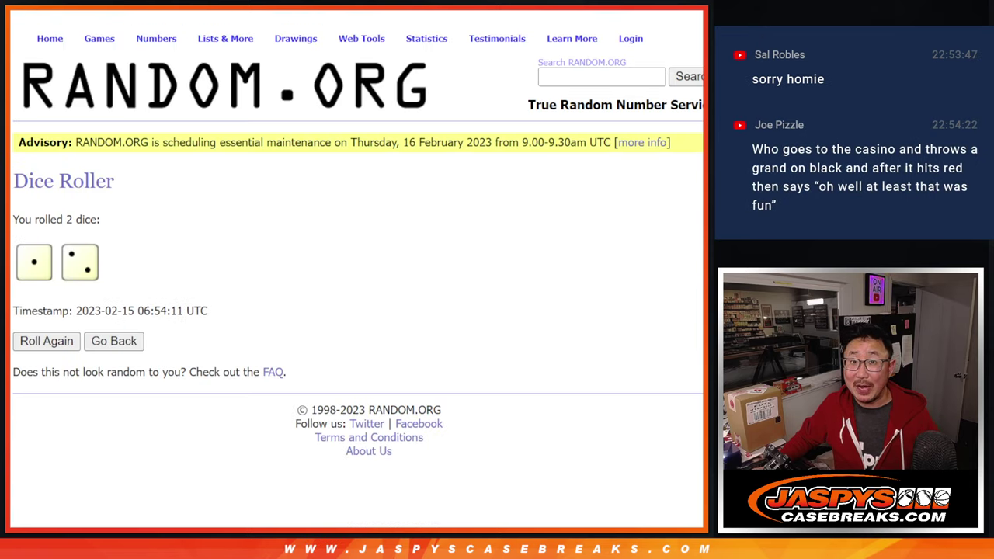
Paste the four drawn names into A27:A30 and format them in Cairo, size 14
{"action": "key", "text": "F5"}
{"action": "key", "text": "ctrl+Tab"}
{"action": "left_click", "coordinate": [98, 279]}
{"action": "key", "text": "ctrl+v"}
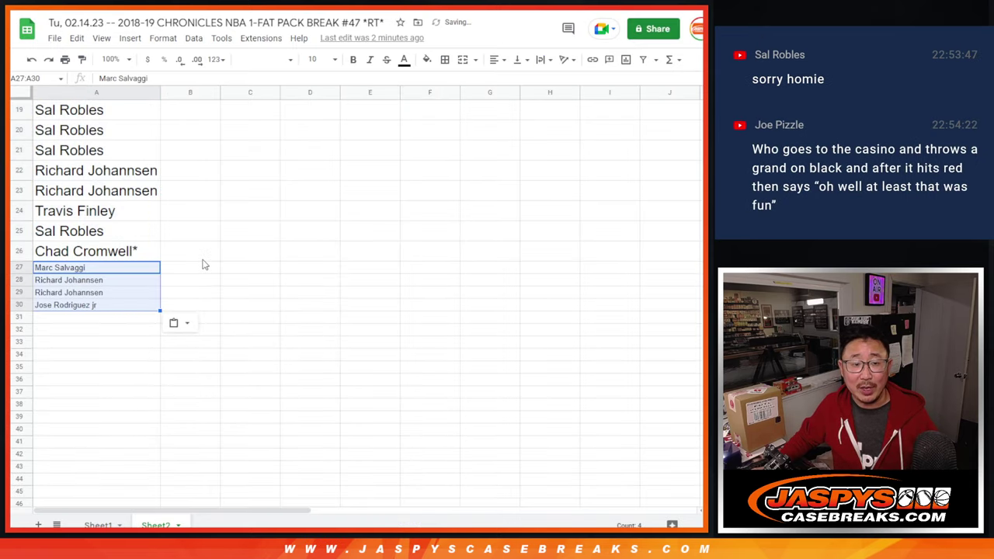
{"action": "left_click", "coordinate": [264, 59]}
{"action": "left_click", "coordinate": [271, 178]}
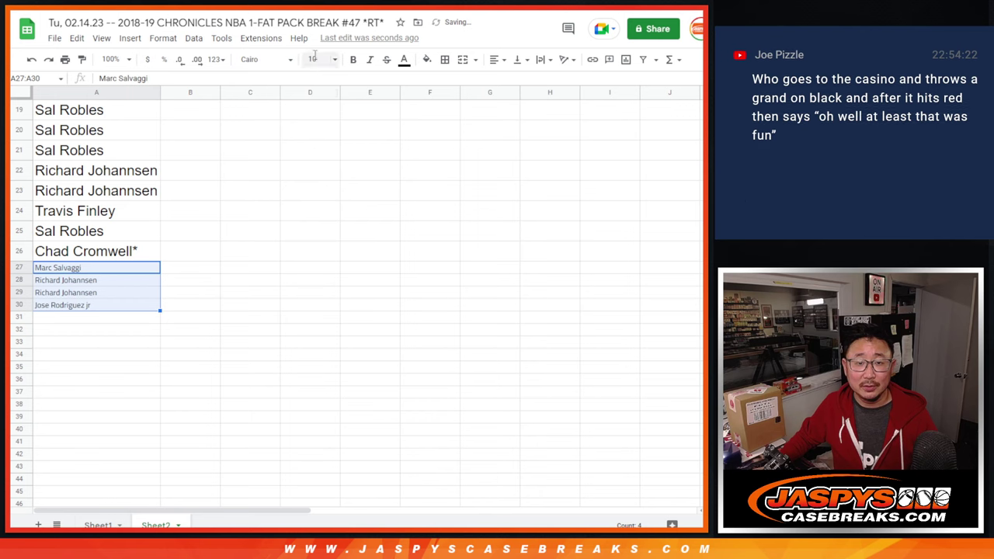
{"action": "left_click", "coordinate": [318, 59]}
{"action": "left_click", "coordinate": [315, 213]}
Append a ^ marker to each drawn name in A27:A30, then copy the full name list
{"action": "left_click", "coordinate": [148, 268]}
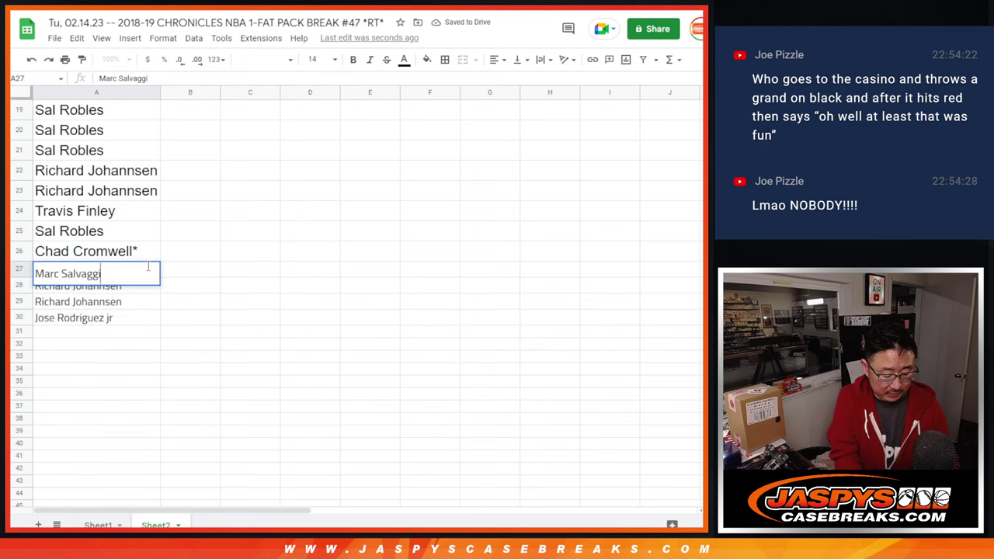
{"action": "key", "text": "Return"}
{"action": "key", "text": "Return"}
{"action": "type", "text": "^"}
{"action": "key", "text": "Return"}
{"action": "key", "text": "Return"}
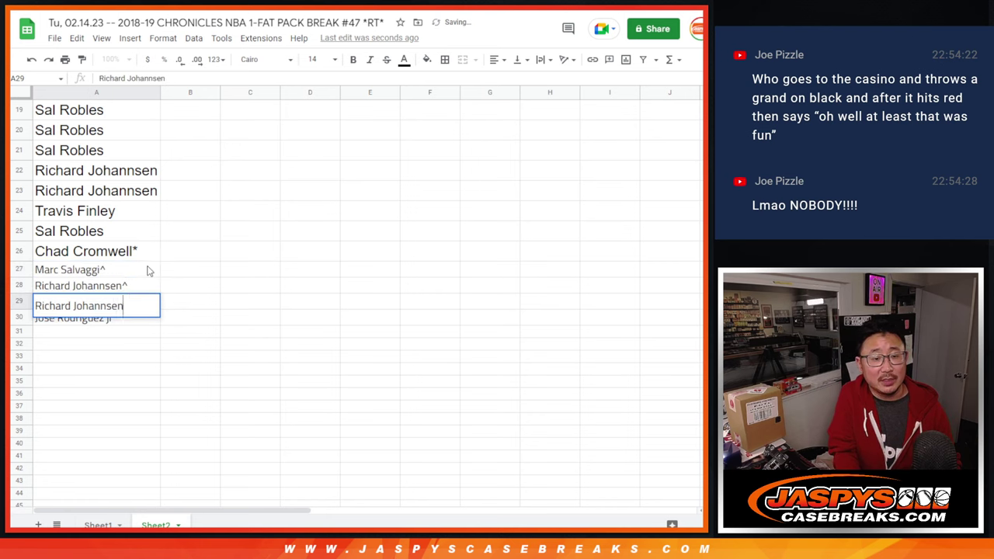
{"action": "type", "text": "^"}
{"action": "key", "text": "Return"}
{"action": "key", "text": "Return"}
{"action": "type", "text": "^"}
{"action": "key", "text": "Return"}
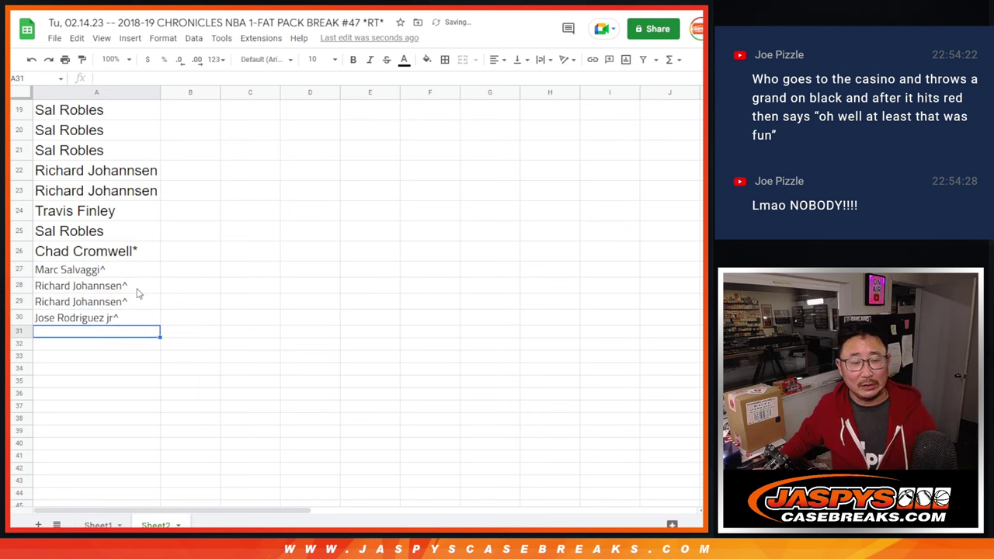
{"action": "left_click", "coordinate": [122, 323]}
{"action": "scroll", "coordinate": [168, 280], "scroll_direction": "up", "scroll_amount": 8}
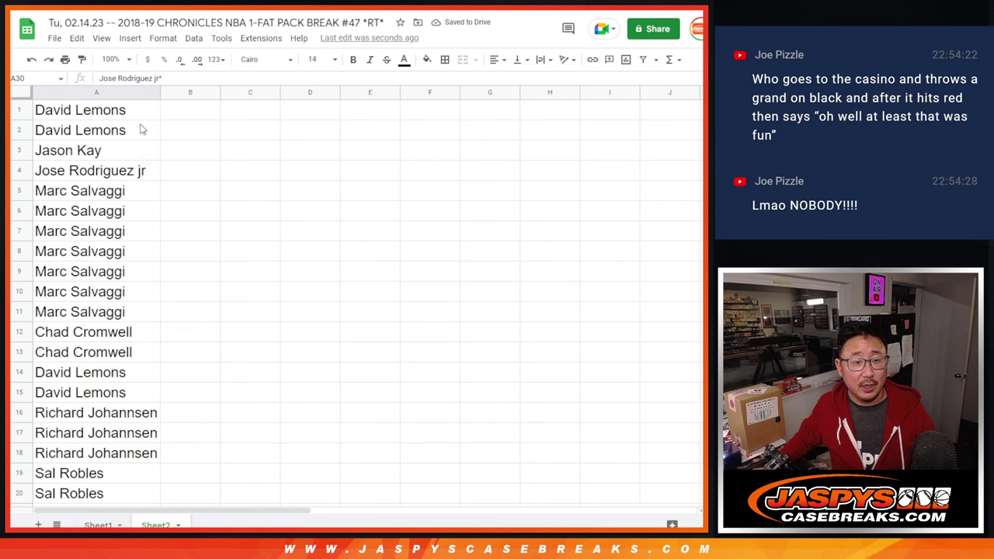
{"action": "key", "text": "ctrl+a"}
{"action": "key", "text": "ctrl+shift+Page_Up"}
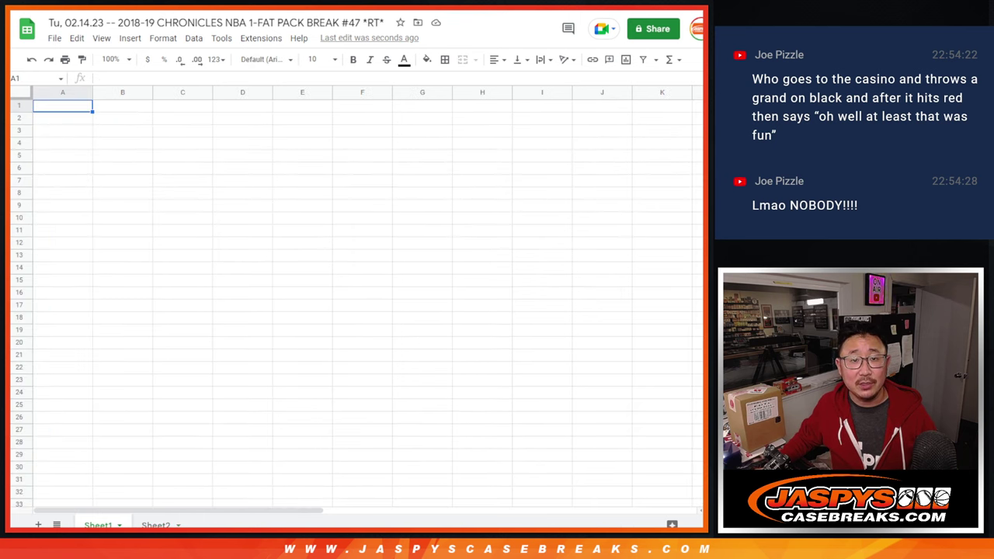
Replace the randomizer list with the 30 updated names and roll the dice to 2 and 2
{"action": "key", "text": "ctrl+Tab"}
{"action": "key", "text": "F5"}
{"action": "left_click", "coordinate": [260, 383]}
{"action": "key", "text": "ctrl+v"}
{"action": "scroll", "coordinate": [260, 383], "scroll_direction": "up", "scroll_amount": 10}
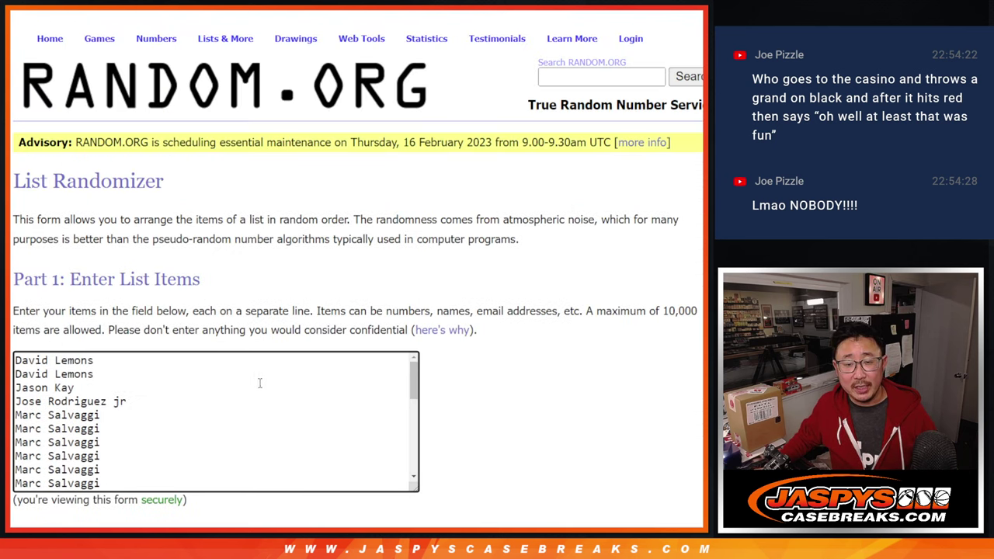
{"action": "key", "text": "ctrl+Tab"}
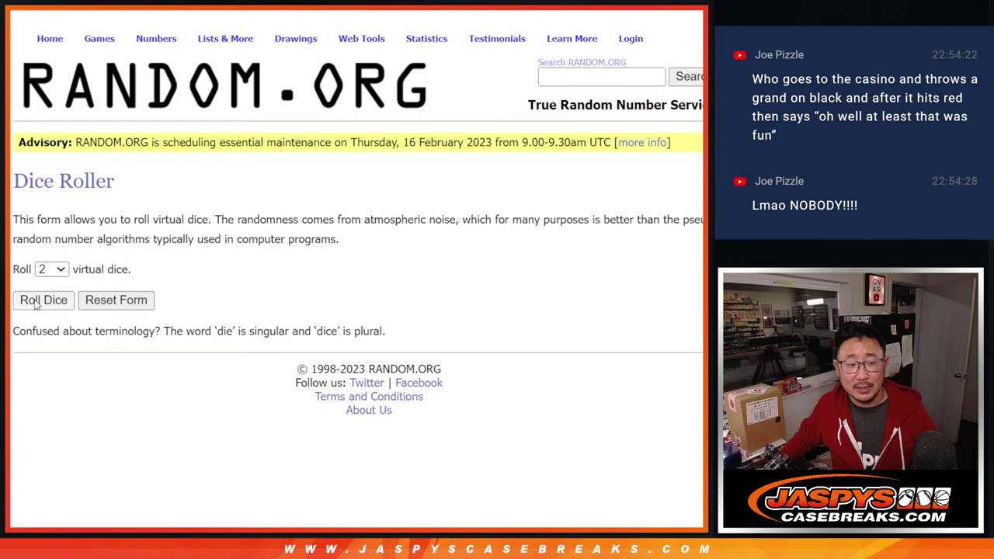
{"action": "left_click", "coordinate": [35, 305]}
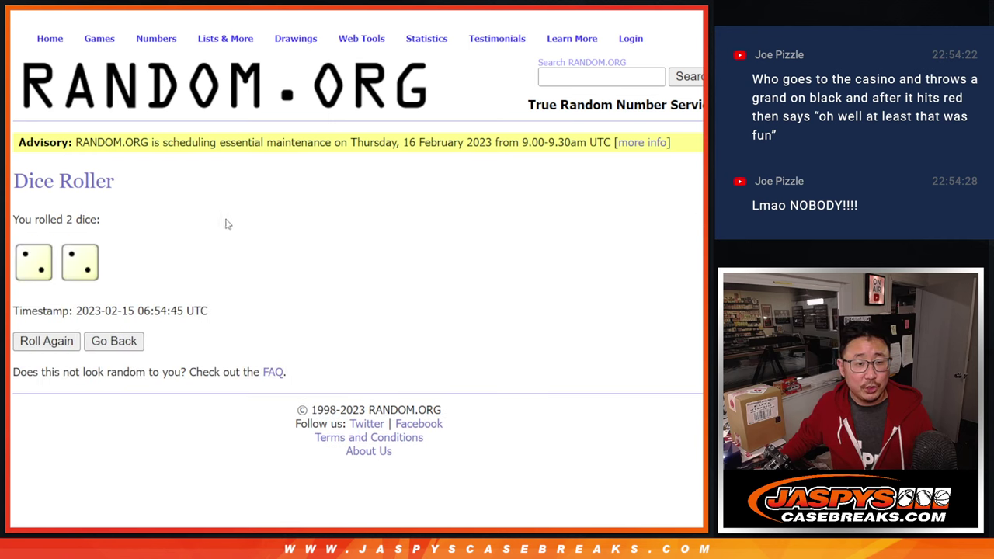
Shuffle the 30-name list four times and select the final order
{"action": "key", "text": "ctrl+Tab"}
{"action": "scroll", "coordinate": [553, 249], "scroll_direction": "down", "scroll_amount": 3}
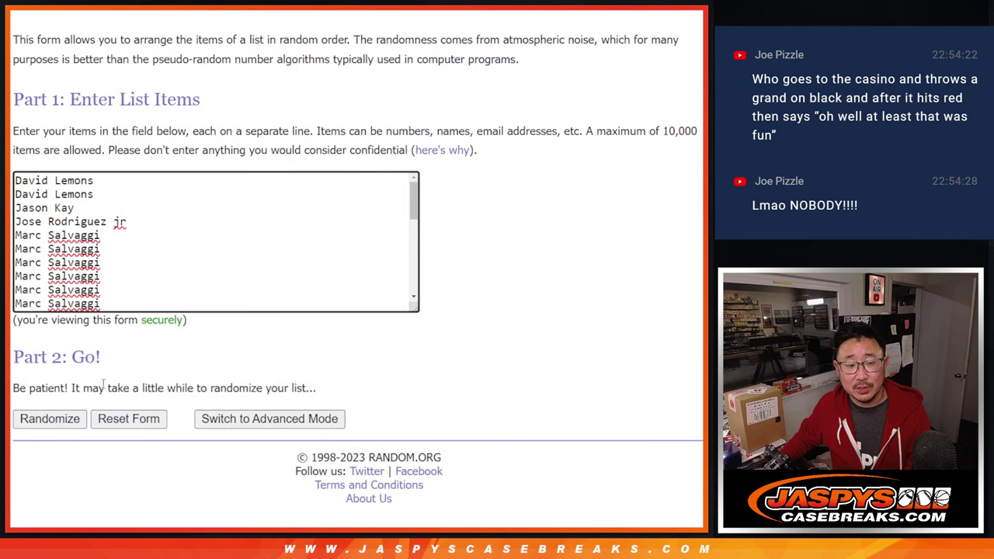
{"action": "left_click", "coordinate": [36, 425]}
{"action": "scroll", "coordinate": [37, 424], "scroll_direction": "down", "scroll_amount": 10}
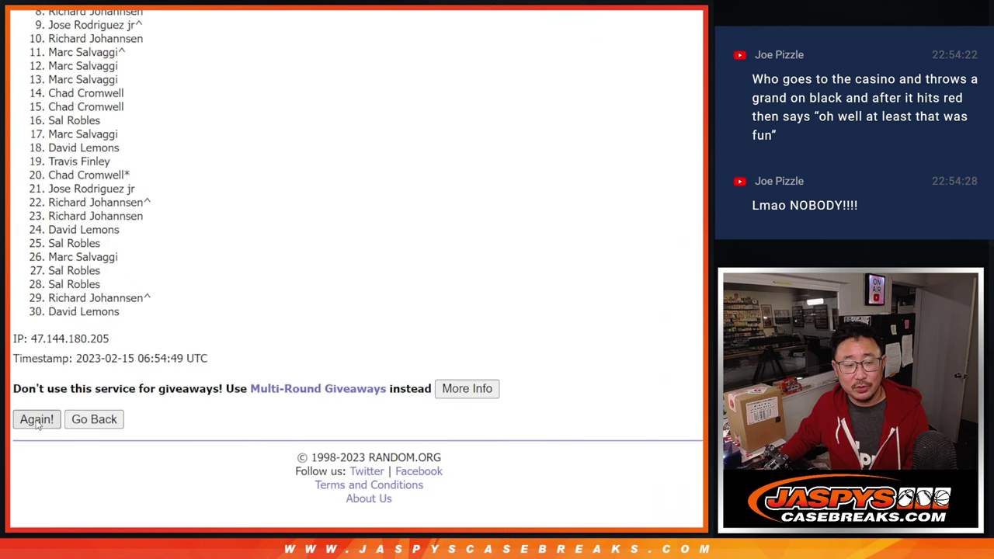
{"action": "left_click", "coordinate": [36, 420]}
{"action": "left_click", "coordinate": [37, 420]}
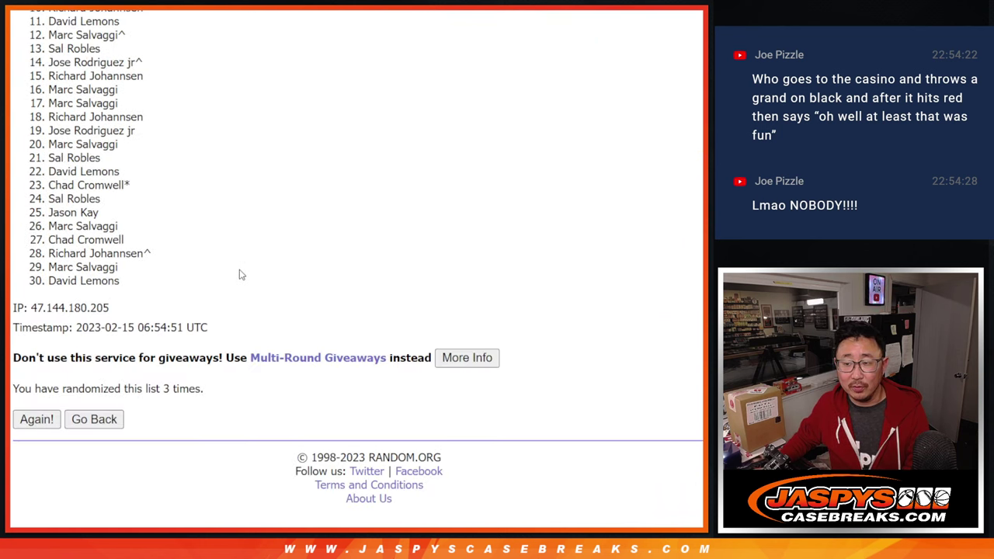
{"action": "key", "text": "F5"}
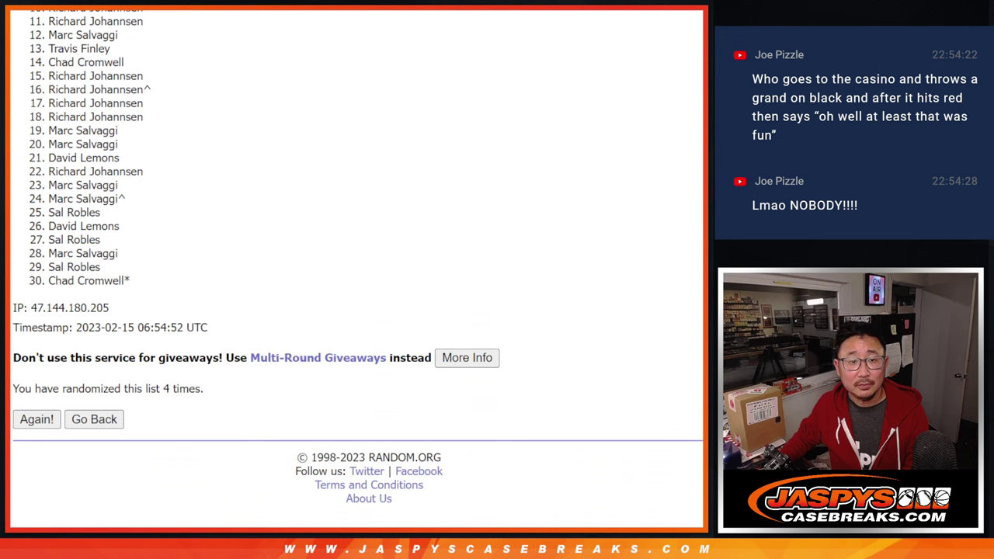
{"action": "scroll", "coordinate": [260, 371], "scroll_direction": "up", "scroll_amount": 4}
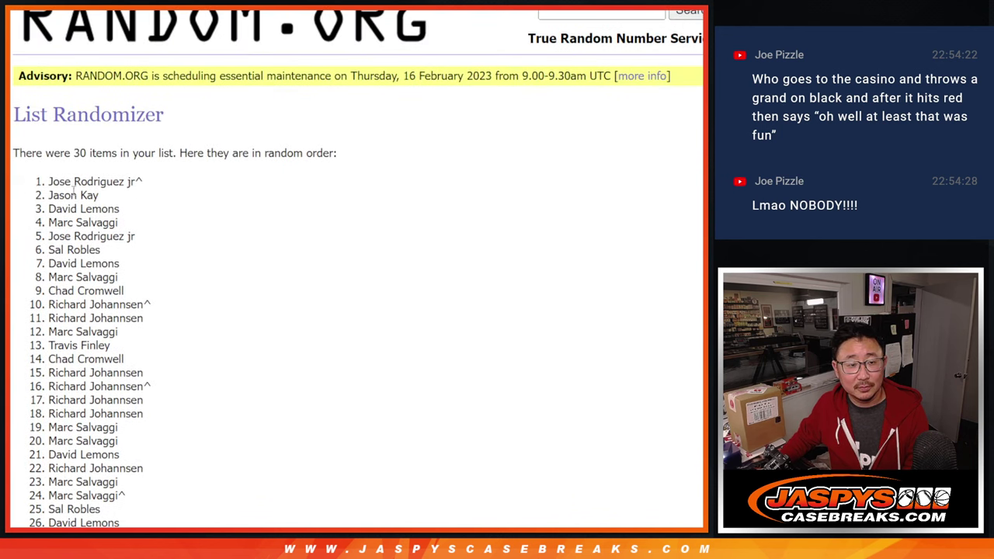
{"action": "mouse_move", "coordinate": [46, 183]}
{"action": "left_mouse_down"}
{"action": "mouse_move", "coordinate": [155, 508]}
{"action": "mouse_move", "coordinate": [162, 467]}
{"action": "mouse_move", "coordinate": [146, 290]}
{"action": "mouse_move", "coordinate": [116, 266]}
{"action": "left_mouse_up"}
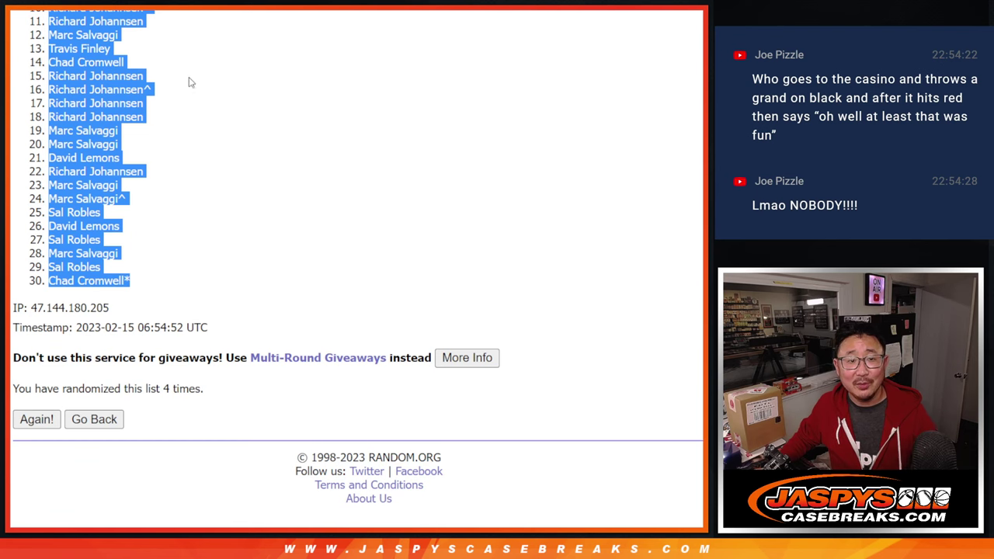
Paste the shuffled names into column A and return to the NBA team list form
{"action": "key", "text": "alt+Tab"}
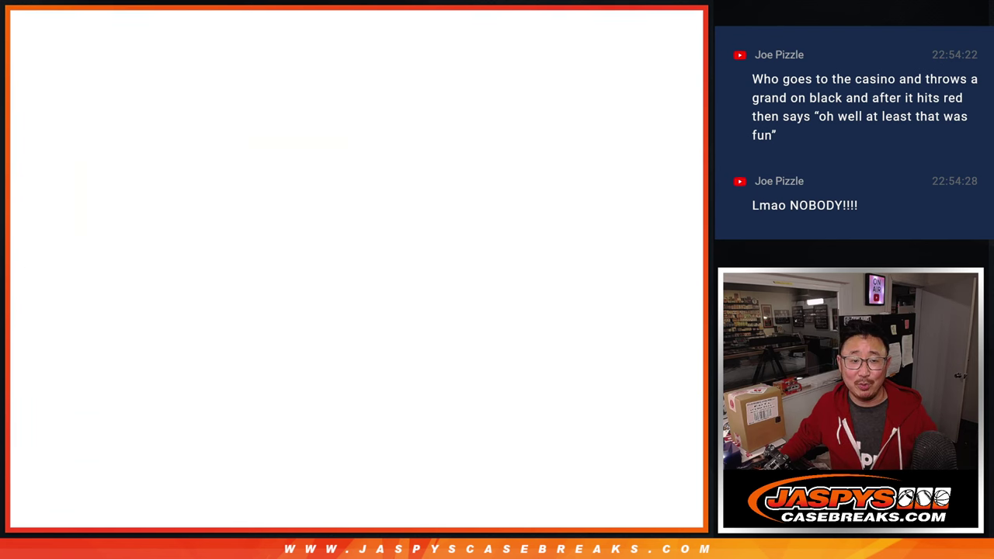
{"action": "key", "text": "ctrl+v"}
{"action": "key", "text": "ctrl+Tab"}
{"action": "key", "text": "ctrl+Tab"}
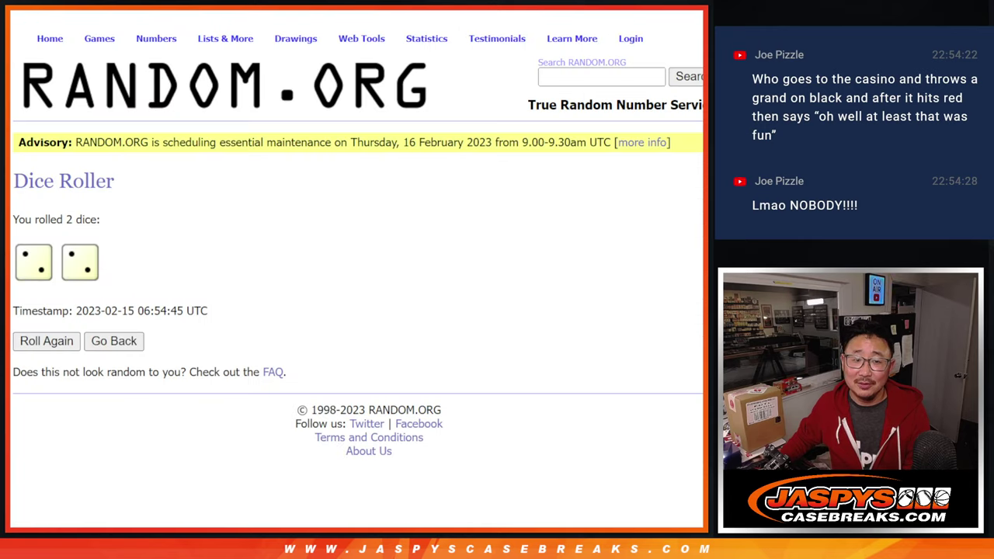
{"action": "key", "text": "alt+Left"}
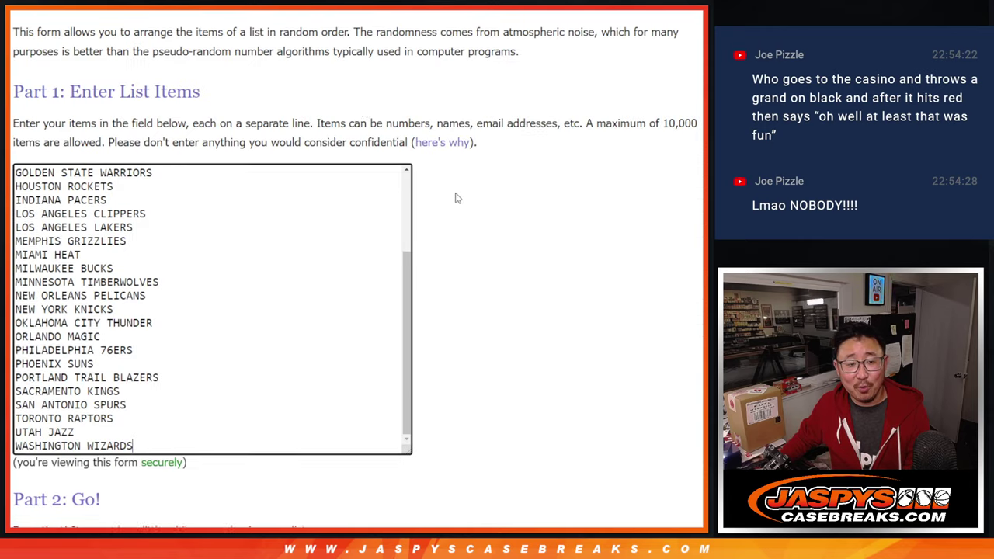
Shuffle the 30 NBA teams four times and copy the resulting order for column B
{"action": "left_click", "coordinate": [27, 423]}
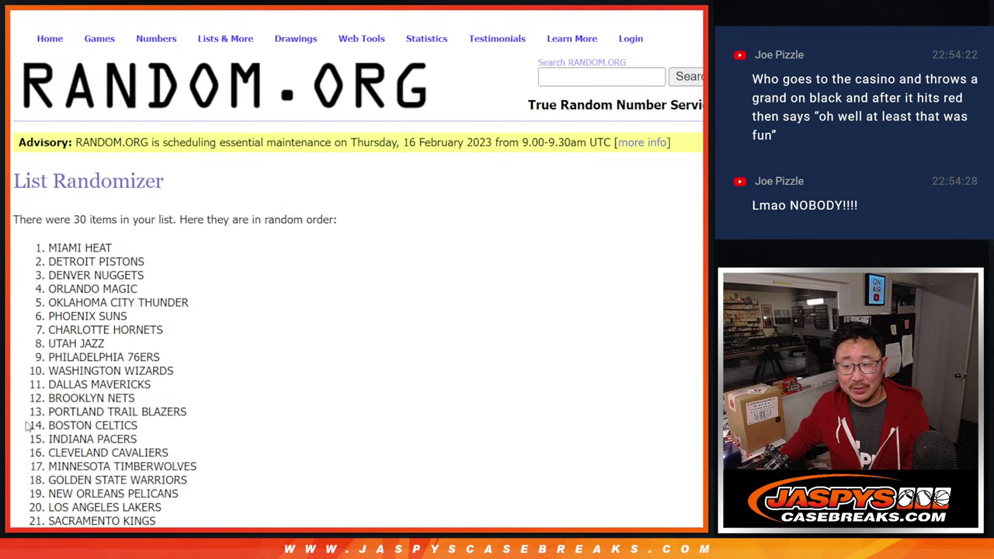
{"action": "scroll", "coordinate": [27, 425], "scroll_direction": "down", "scroll_amount": 5}
{"action": "left_click", "coordinate": [27, 419]}
{"action": "scroll", "coordinate": [27, 426], "scroll_direction": "down", "scroll_amount": 5}
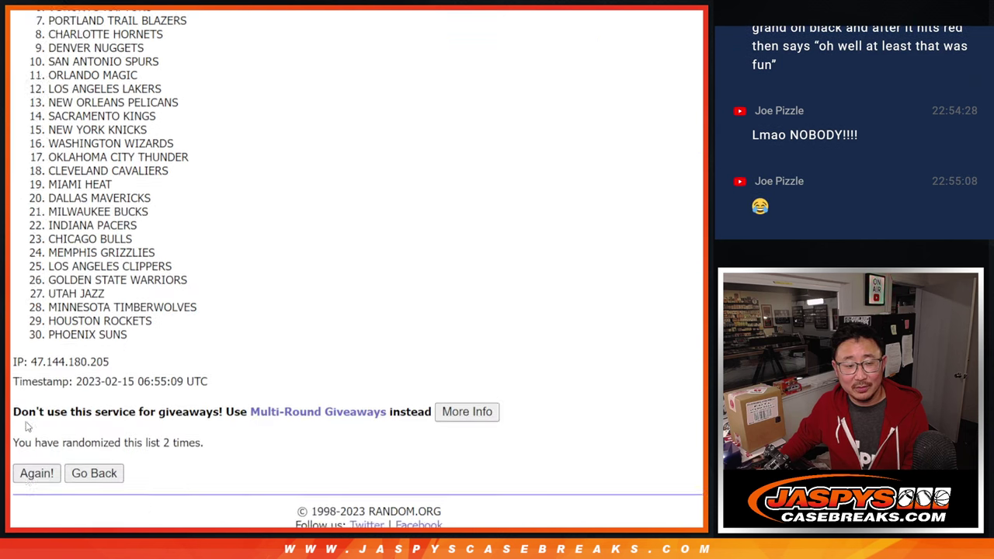
{"action": "left_click", "coordinate": [27, 420]}
{"action": "scroll", "coordinate": [27, 426], "scroll_direction": "down", "scroll_amount": 5}
{"action": "left_click", "coordinate": [27, 421]}
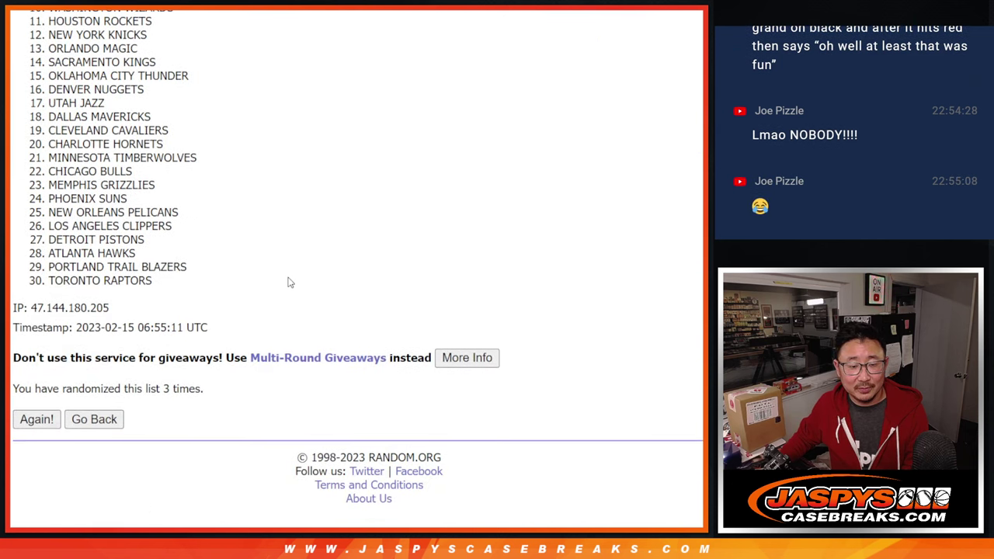
{"action": "scroll", "coordinate": [242, 357], "scroll_direction": "down", "scroll_amount": 5}
{"action": "scroll", "coordinate": [212, 386], "scroll_direction": "up", "scroll_amount": 5}
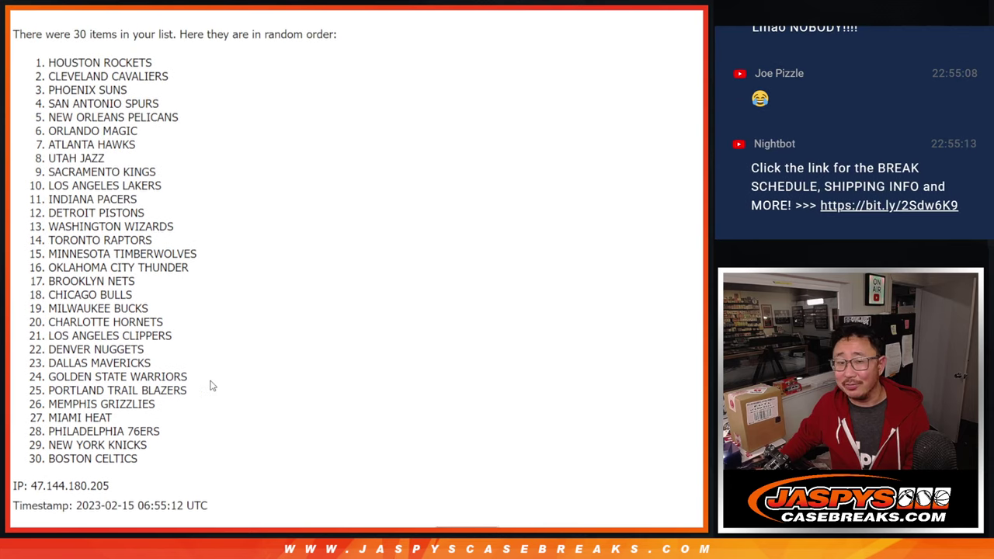
{"action": "mouse_move", "coordinate": [47, 120]}
{"action": "left_mouse_down"}
{"action": "mouse_move", "coordinate": [140, 519]}
{"action": "mouse_move", "coordinate": [174, 289]}
{"action": "left_mouse_up"}
{"action": "scroll", "coordinate": [140, 518], "scroll_direction": "down", "scroll_amount": 5}
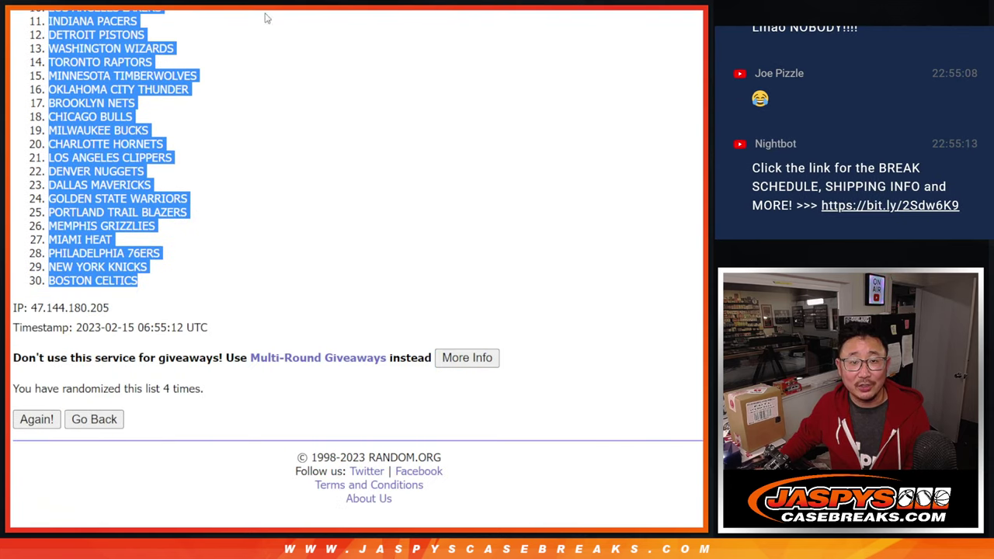
{"action": "key", "text": "ctrl+c"}
{"action": "key", "text": "ctrl+Tab"}
Paste the teams as values into column B and set the whole sheet to Cairo, size 12
{"action": "left_click", "coordinate": [122, 106]}
{"action": "key", "text": "ctrl+shift+v"}
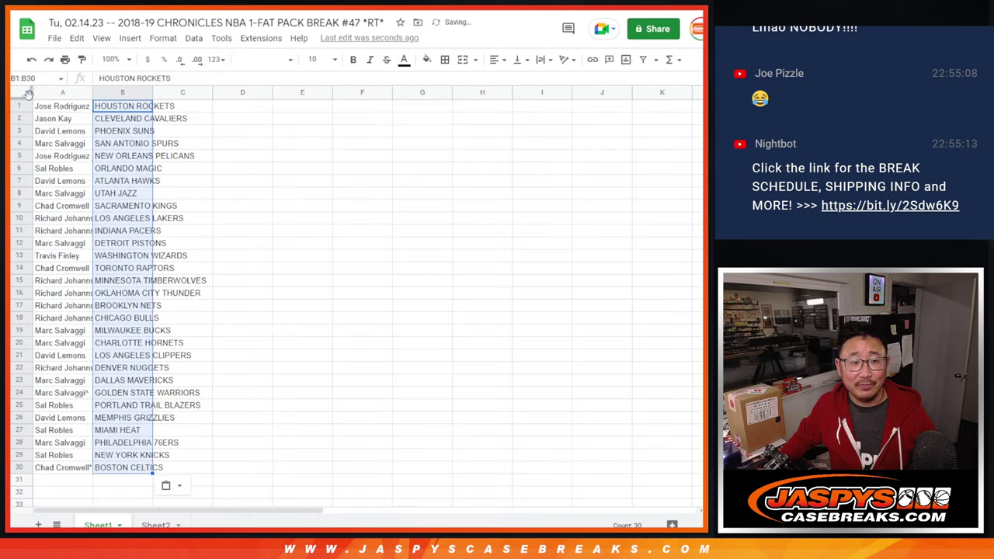
{"action": "key", "text": "ctrl+a"}
{"action": "left_click", "coordinate": [291, 61]}
{"action": "left_click", "coordinate": [264, 172]}
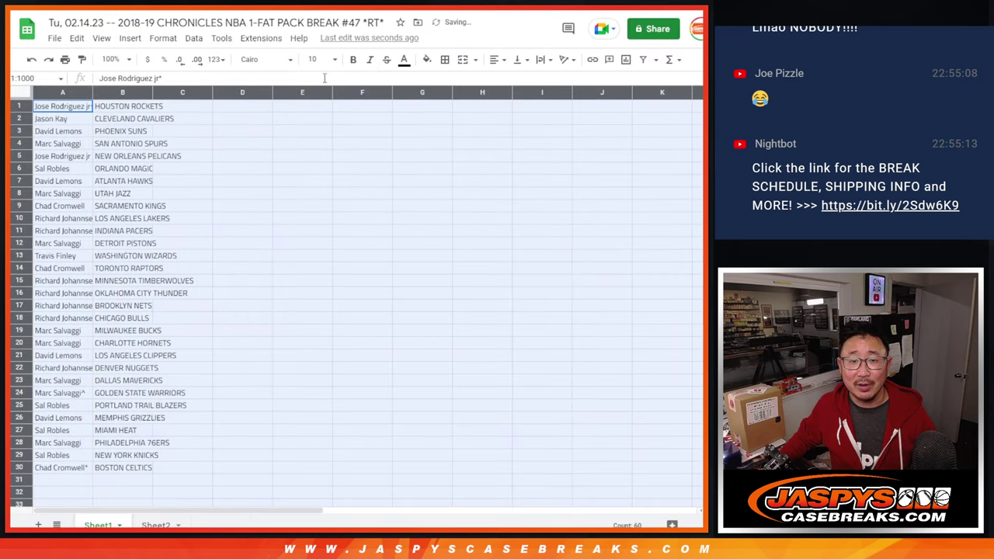
{"action": "left_click", "coordinate": [320, 61]}
{"action": "key", "text": "Return"}
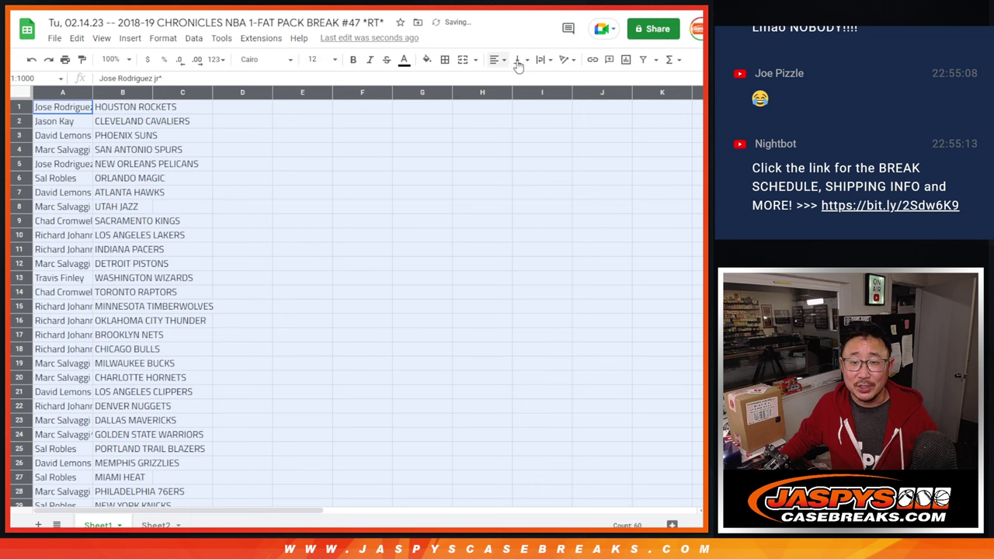
At 150% zoom, autofit column A and check both halves of the pairs, then return to 90%
{"action": "left_click", "coordinate": [112, 59]}
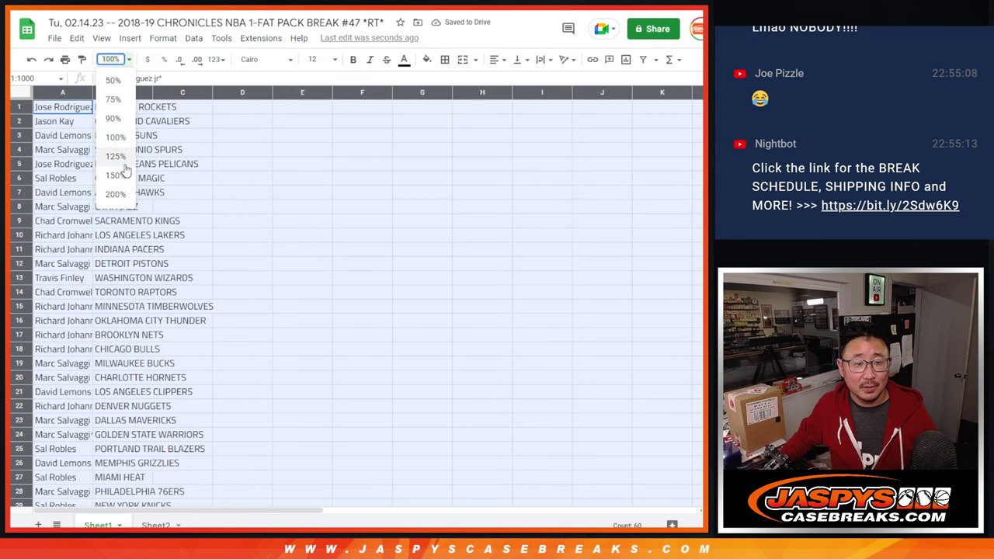
{"action": "left_click", "coordinate": [115, 173]}
{"action": "double_click", "coordinate": [134, 93]}
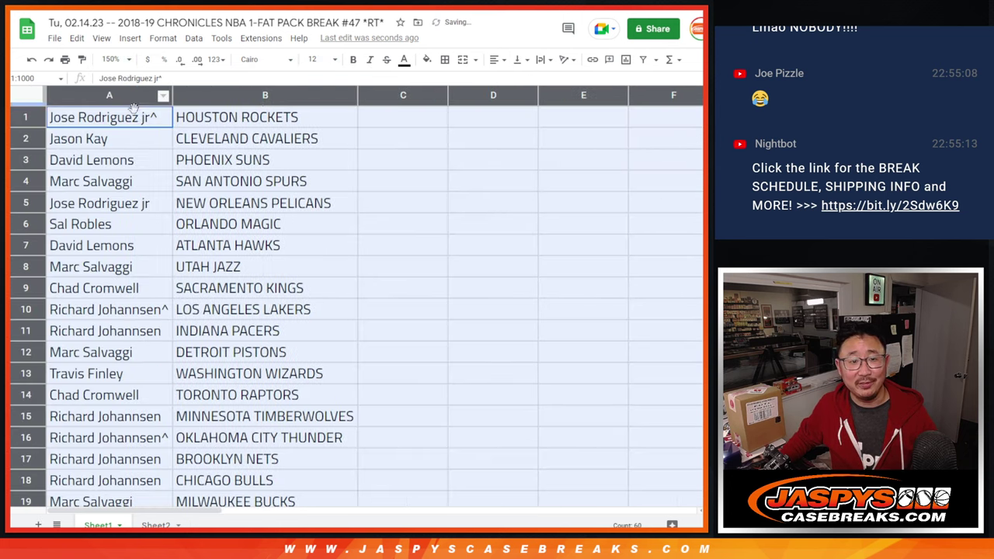
{"action": "left_click", "coordinate": [134, 113]}
{"action": "left_click", "coordinate": [200, 420], "text": "shift"}
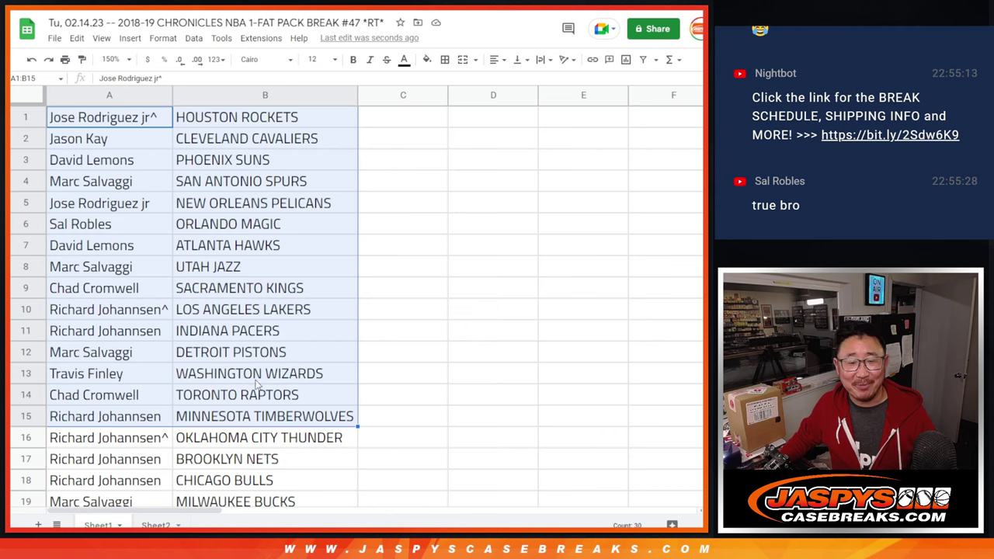
{"action": "scroll", "coordinate": [242, 401], "scroll_direction": "down", "scroll_amount": 4}
{"action": "left_click", "coordinate": [138, 179]}
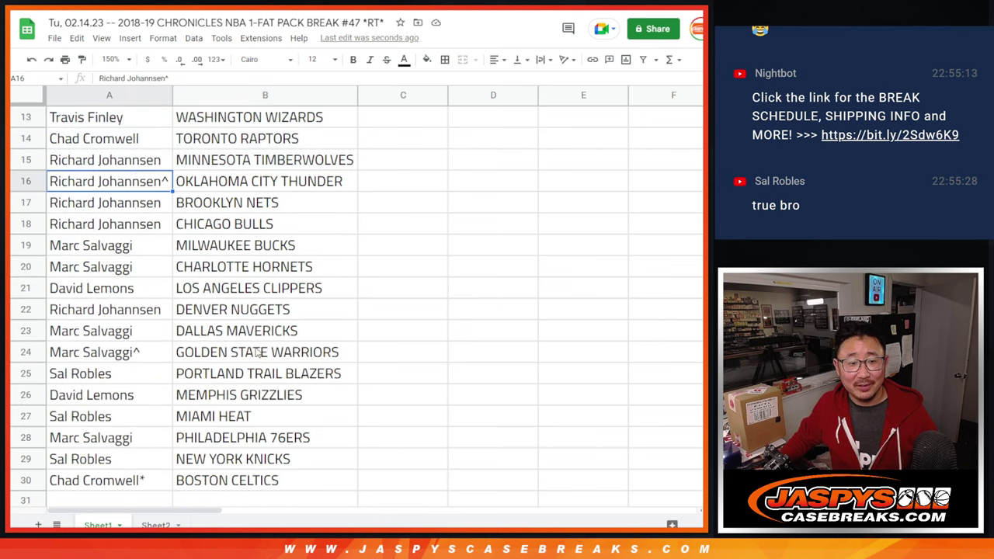
{"action": "left_click", "coordinate": [227, 482], "text": "shift"}
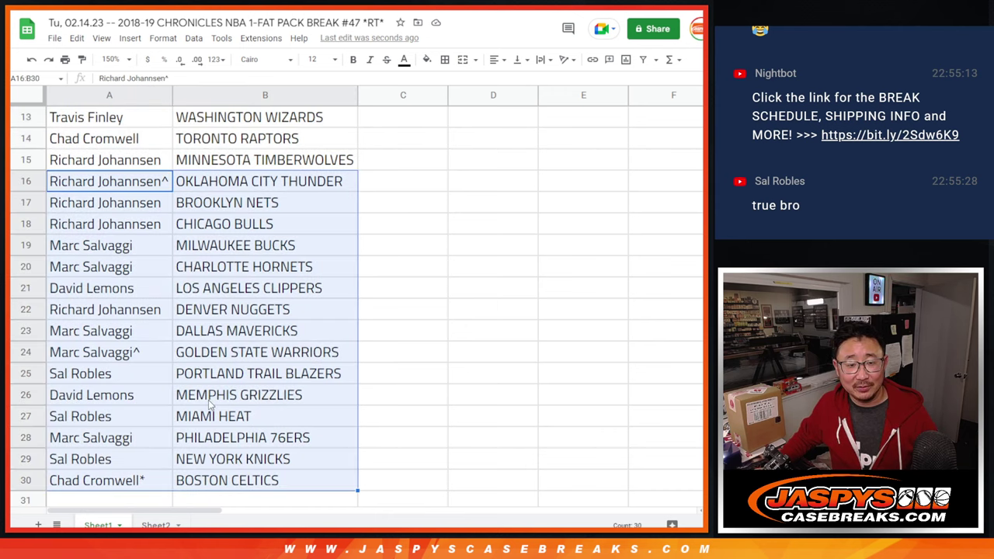
{"action": "scroll", "coordinate": [257, 226], "scroll_direction": "up", "scroll_amount": 4}
{"action": "left_click", "coordinate": [111, 59]}
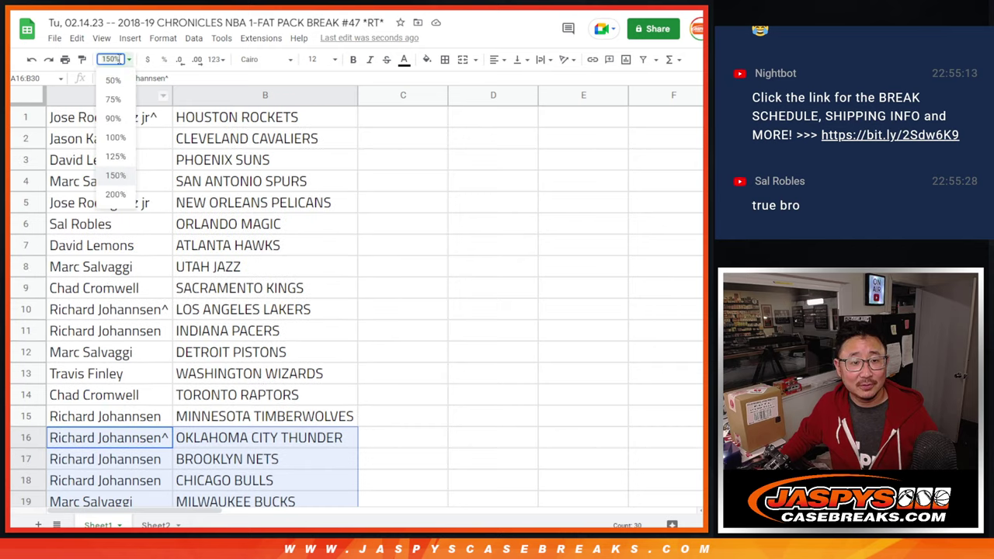
{"action": "left_click", "coordinate": [112, 118]}
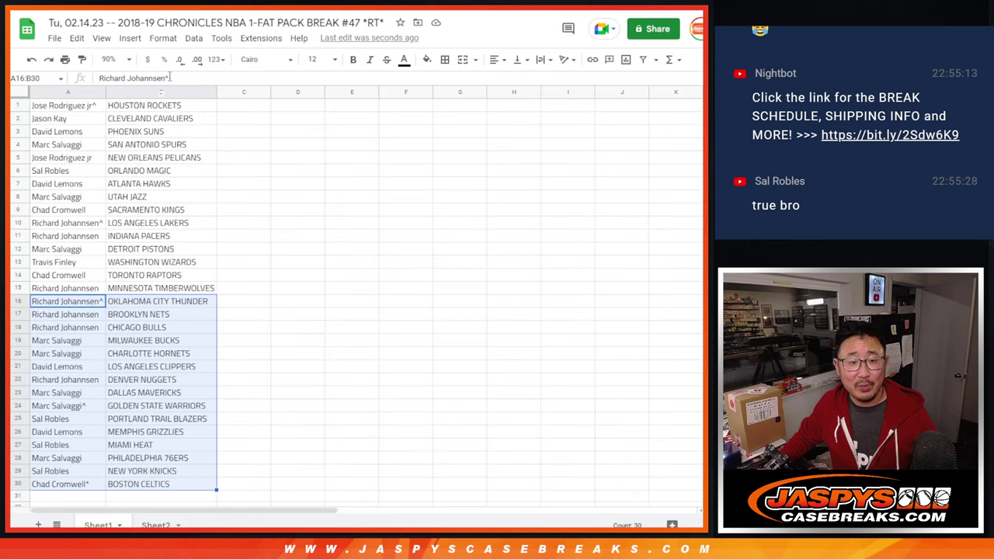
Sort the pairs alphabetically by team and put borders on every cell of A1:B30
{"action": "right_click", "coordinate": [158, 94]}
{"action": "left_click", "coordinate": [198, 318]}
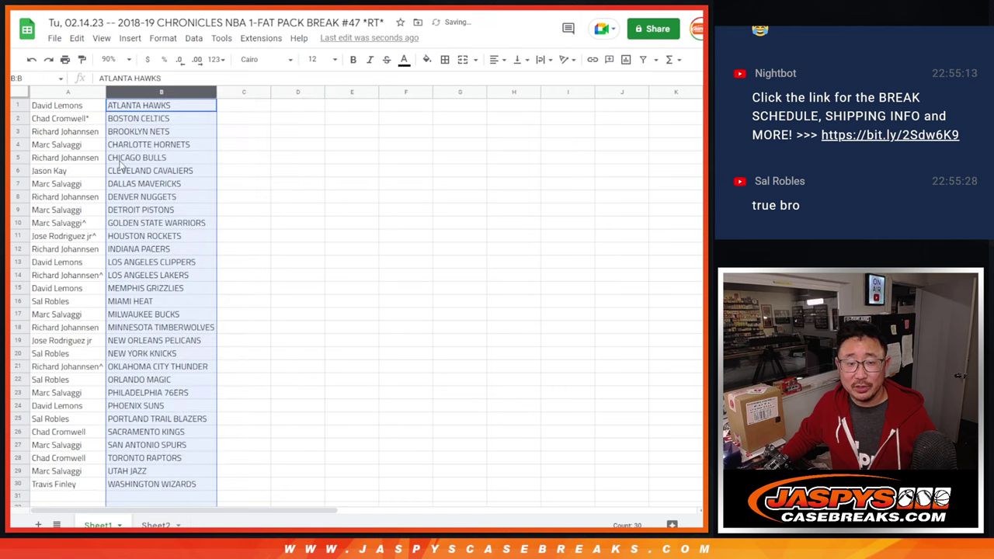
{"action": "left_click", "coordinate": [92, 157]}
{"action": "key", "text": "ctrl+a"}
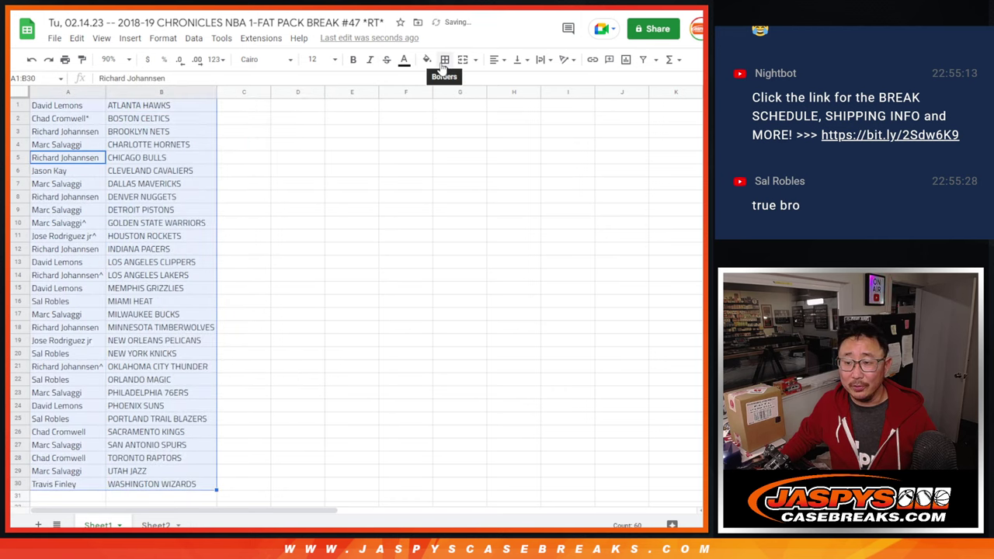
{"action": "left_click", "coordinate": [445, 60]}
{"action": "left_click", "coordinate": [449, 82]}
Print the pairing list in portrait with the workbook title as the header
{"action": "left_click", "coordinate": [65, 60]}
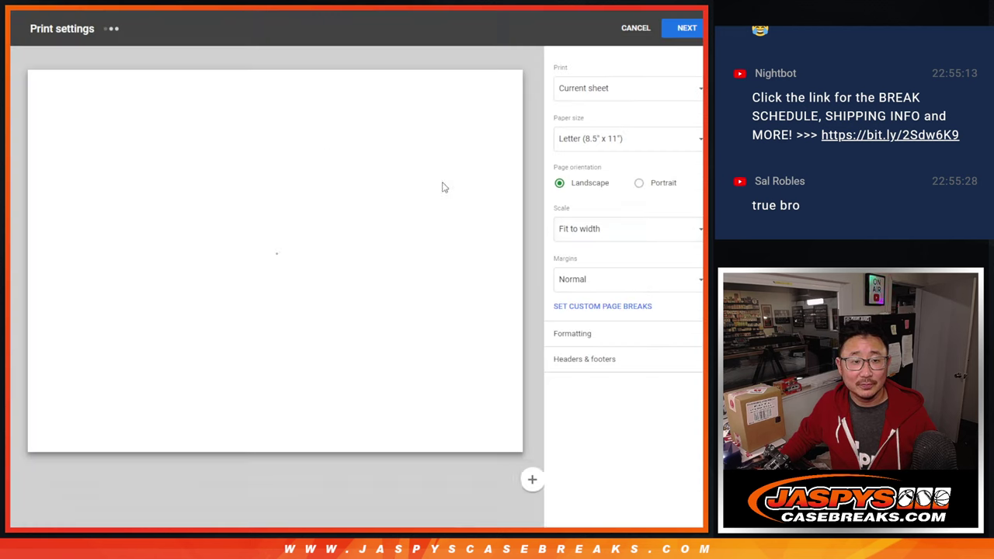
{"action": "left_click", "coordinate": [634, 183]}
{"action": "left_click", "coordinate": [622, 359]}
{"action": "left_click", "coordinate": [575, 404]}
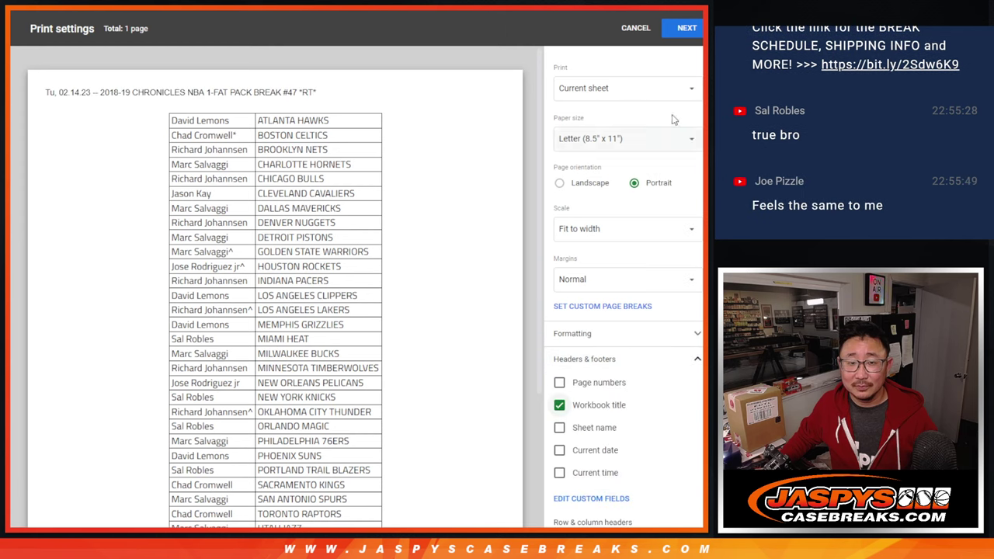
{"action": "left_click", "coordinate": [686, 28]}
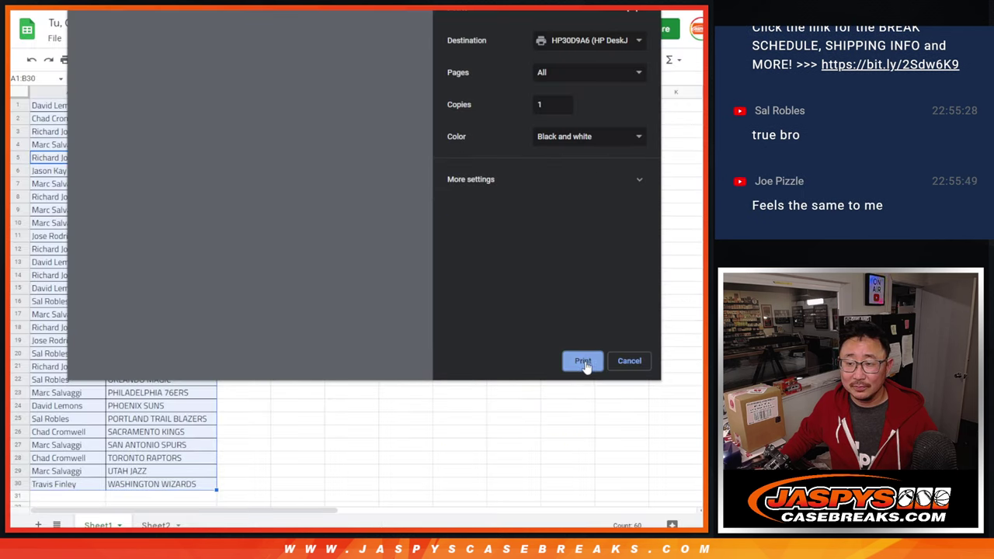
{"action": "left_click", "coordinate": [584, 362]}
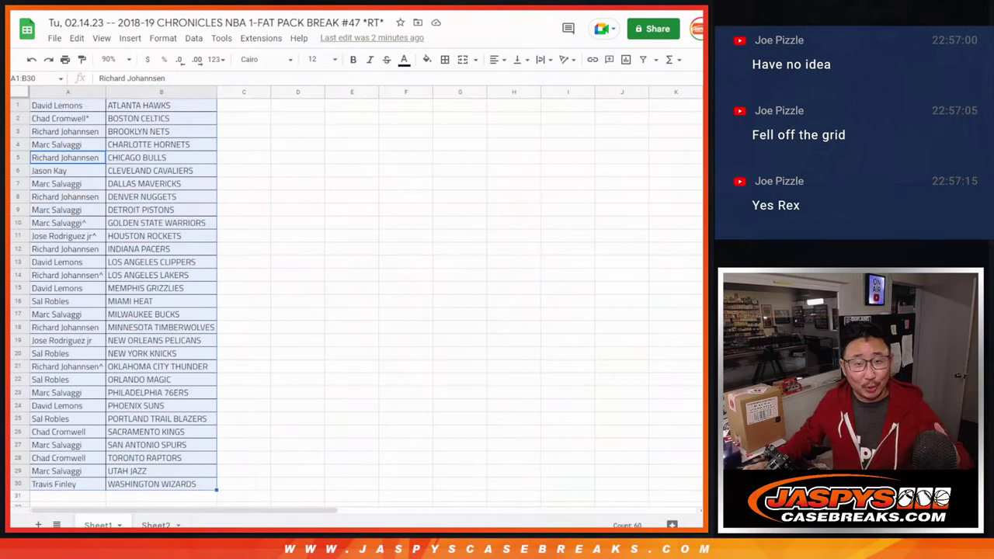
Select the 30 buyer names in A1:A30 for copying
{"action": "left_click", "coordinate": [81, 107]}
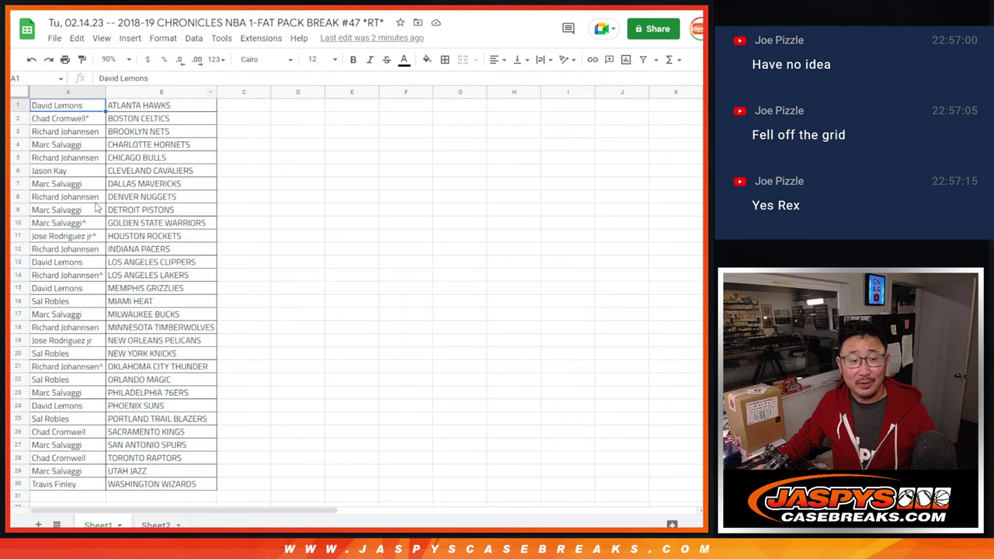
{"action": "left_click", "coordinate": [87, 488], "text": "shift"}
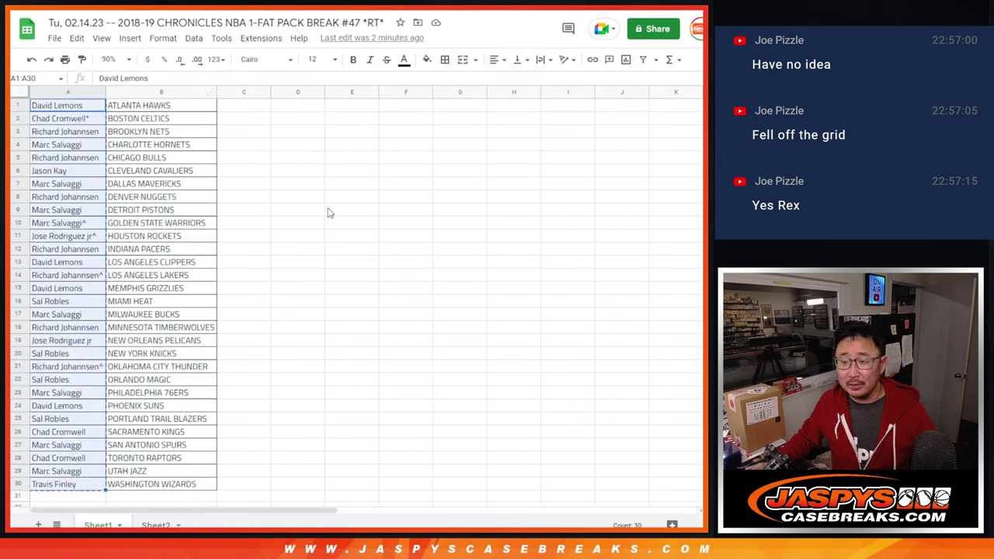
Paste the 30 buyer names into the List Randomizer entry box
{"action": "key", "text": "ctrl+Tab"}
{"action": "key", "text": "ctrl+Tab"}
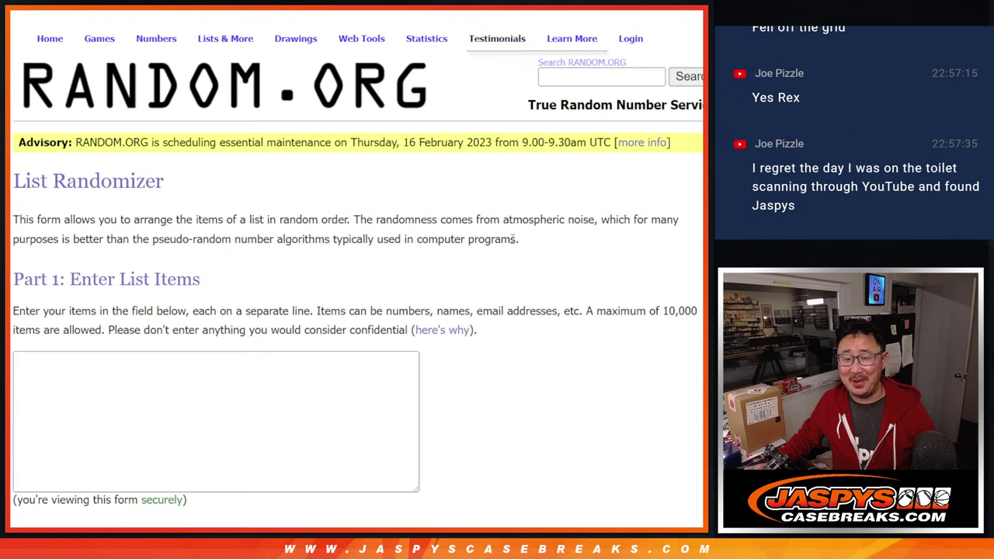
{"action": "left_click", "coordinate": [372, 364]}
{"action": "key", "text": "ctrl+v"}
{"action": "scroll", "coordinate": [375, 376], "scroll_direction": "up", "scroll_amount": 10}
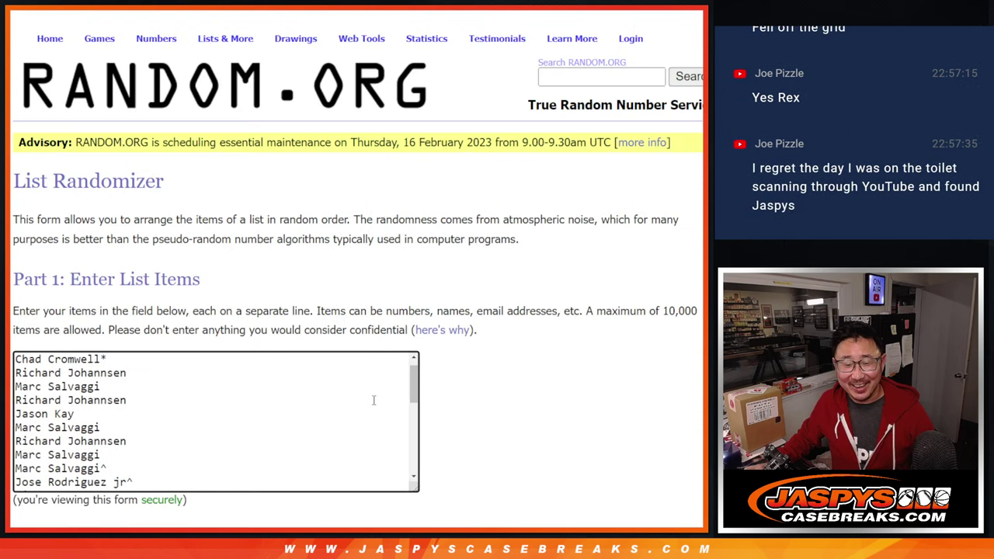
{"action": "scroll", "coordinate": [460, 327], "scroll_direction": "down", "scroll_amount": 3}
{"action": "left_click_drag", "start_coordinate": [412, 305], "coordinate": [421, 430]}
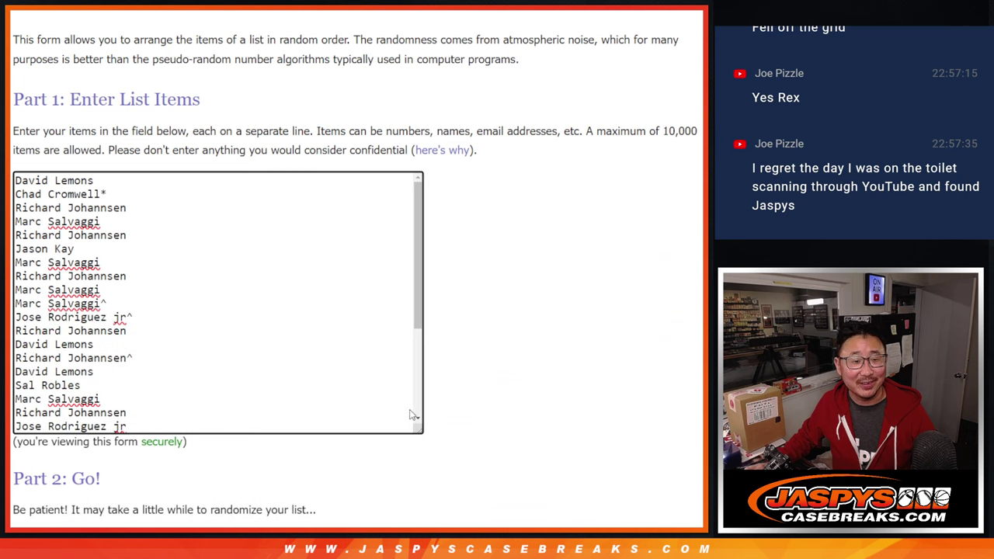
{"action": "scroll", "coordinate": [335, 329], "scroll_direction": "down", "scroll_amount": 2}
{"action": "scroll", "coordinate": [335, 328], "scroll_direction": "up", "scroll_amount": 2}
Roll the two dice, getting 4 and 5, and return to the names list
{"action": "key", "text": "ctrl+Tab"}
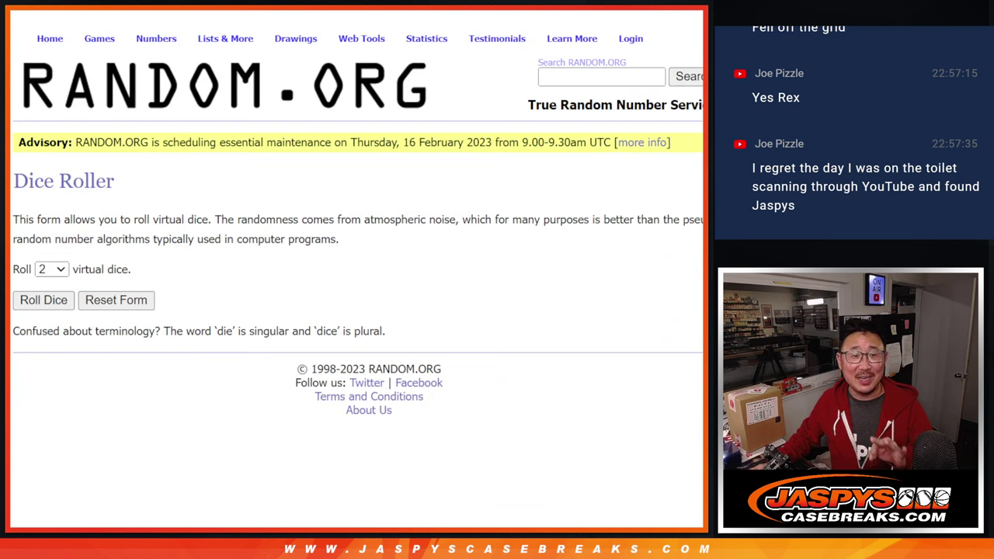
{"action": "key", "text": "ctrl+Tab"}
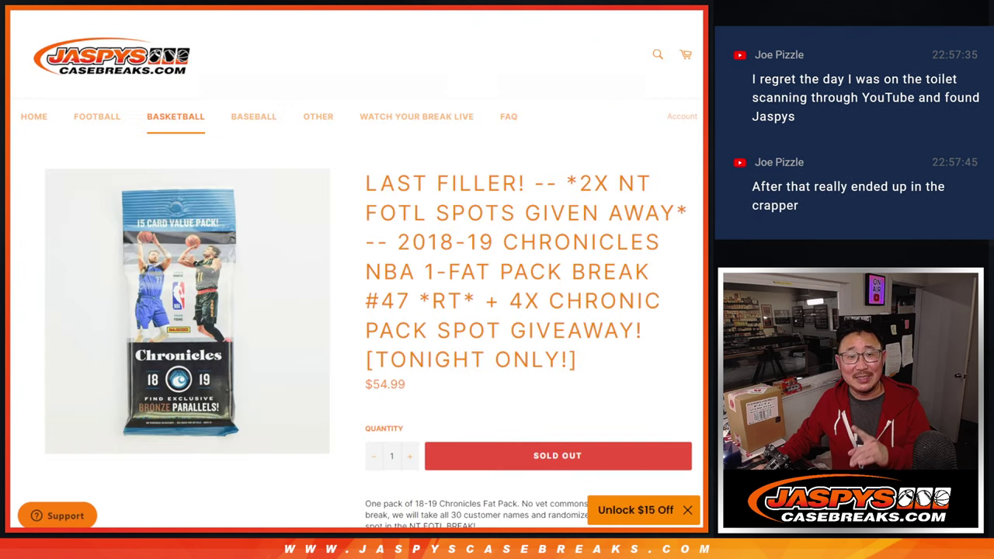
{"action": "key", "text": "ctrl+shift+Tab"}
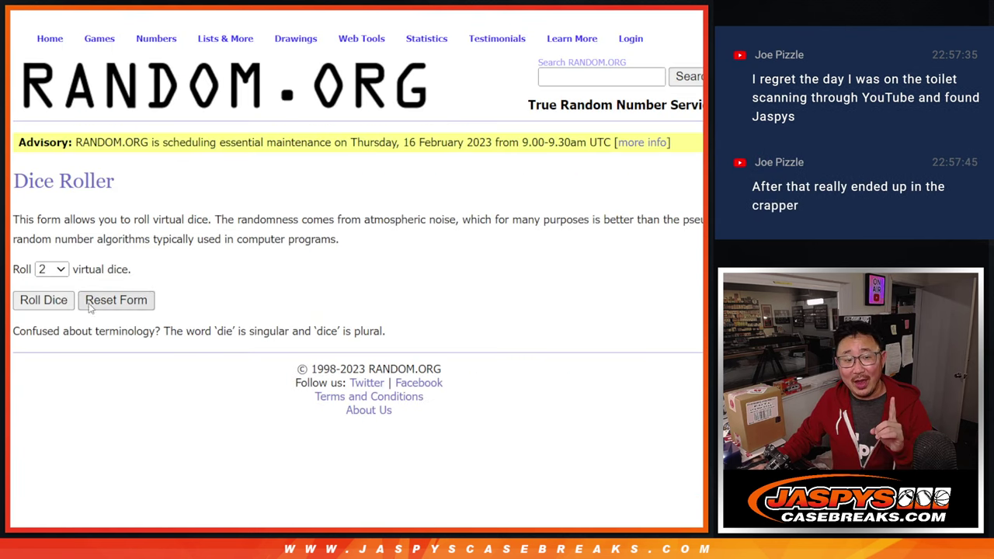
{"action": "left_click", "coordinate": [44, 303]}
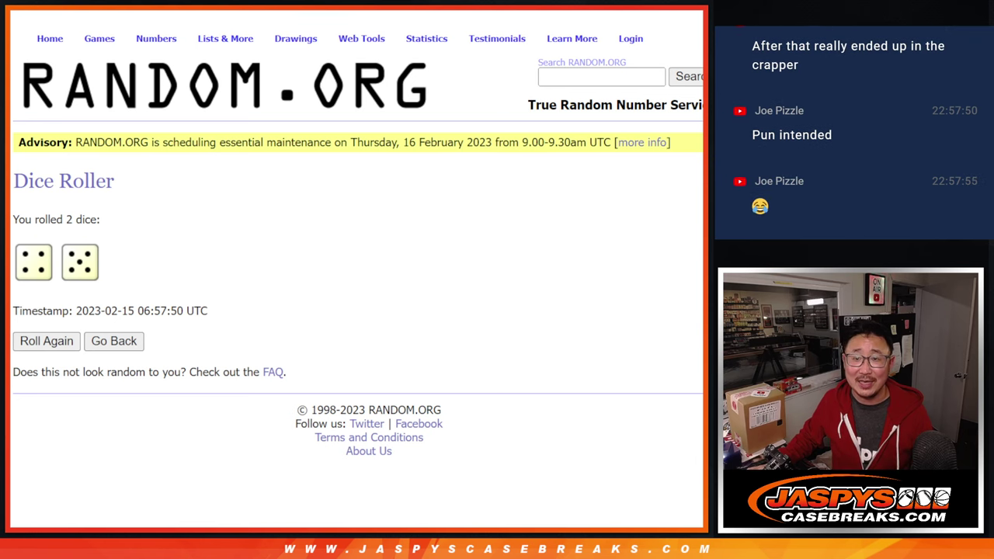
{"action": "key", "text": "ctrl+Tab"}
{"action": "scroll", "coordinate": [39, 422], "scroll_direction": "down", "scroll_amount": 3}
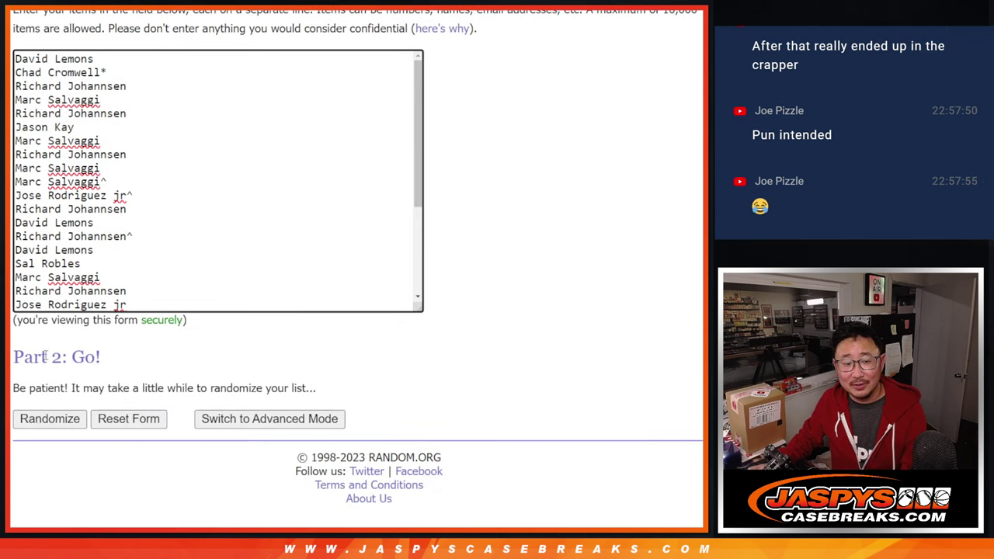
Randomize the list of 30 names nine times in a row
{"action": "left_click", "coordinate": [39, 420]}
{"action": "scroll", "coordinate": [38, 422], "scroll_direction": "down", "scroll_amount": 5}
{"action": "left_click", "coordinate": [37, 420]}
{"action": "scroll", "coordinate": [38, 422], "scroll_direction": "down", "scroll_amount": 5}
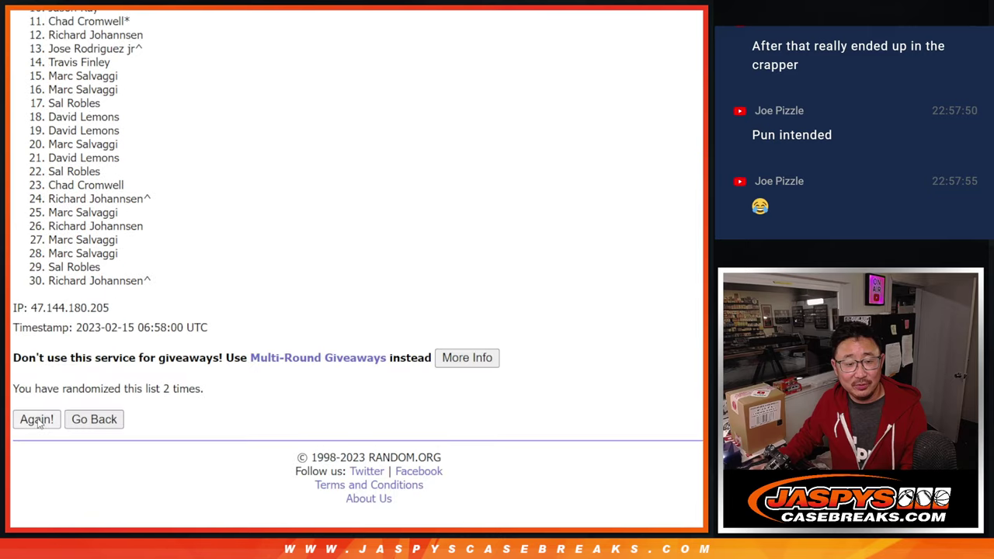
{"action": "left_click", "coordinate": [37, 420]}
{"action": "scroll", "coordinate": [37, 419], "scroll_direction": "down", "scroll_amount": 5}
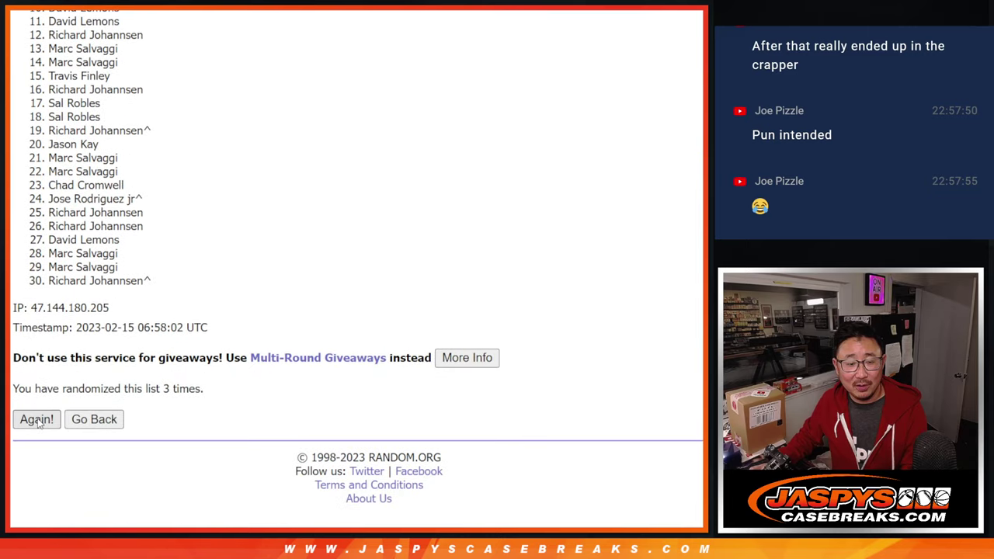
{"action": "left_click", "coordinate": [37, 420]}
{"action": "scroll", "coordinate": [37, 419], "scroll_direction": "down", "scroll_amount": 5}
{"action": "left_click", "coordinate": [38, 420]}
{"action": "scroll", "coordinate": [37, 419], "scroll_direction": "down", "scroll_amount": 5}
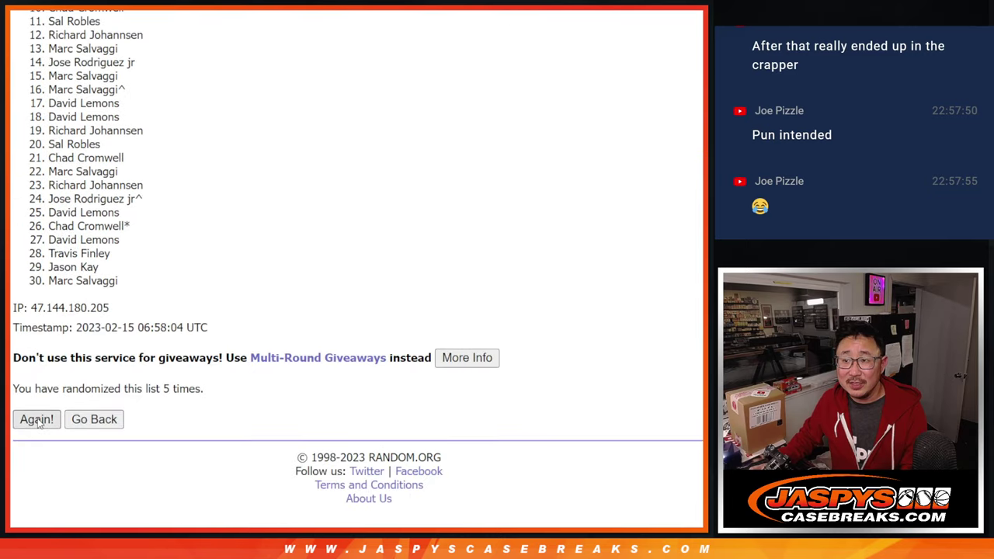
{"action": "left_click", "coordinate": [37, 419]}
{"action": "scroll", "coordinate": [37, 419], "scroll_direction": "down", "scroll_amount": 5}
{"action": "left_click", "coordinate": [37, 419]}
{"action": "scroll", "coordinate": [37, 419], "scroll_direction": "down", "scroll_amount": 5}
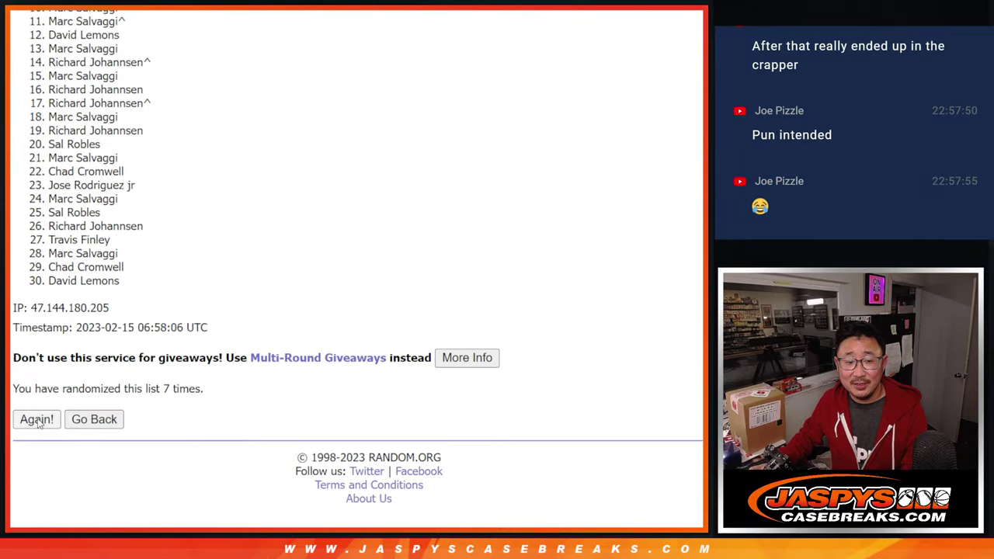
{"action": "left_click", "coordinate": [37, 419]}
{"action": "scroll", "coordinate": [37, 419], "scroll_direction": "down", "scroll_amount": 5}
{"action": "key", "text": "Return"}
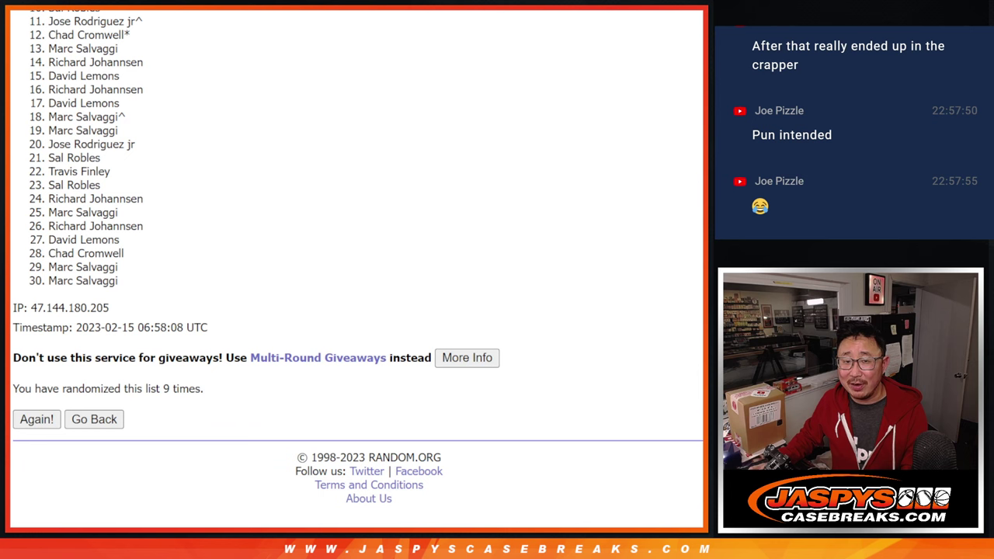
Highlight the top two names of the final shuffled order as the winners
{"action": "scroll", "coordinate": [357, 268], "scroll_direction": "up", "scroll_amount": 1}
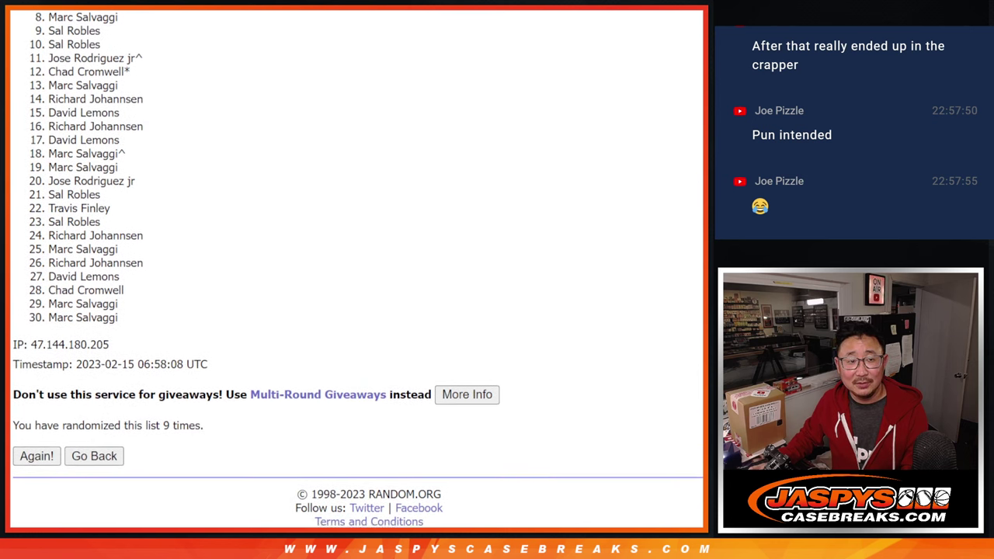
{"action": "scroll", "coordinate": [357, 269], "scroll_direction": "up", "scroll_amount": 1}
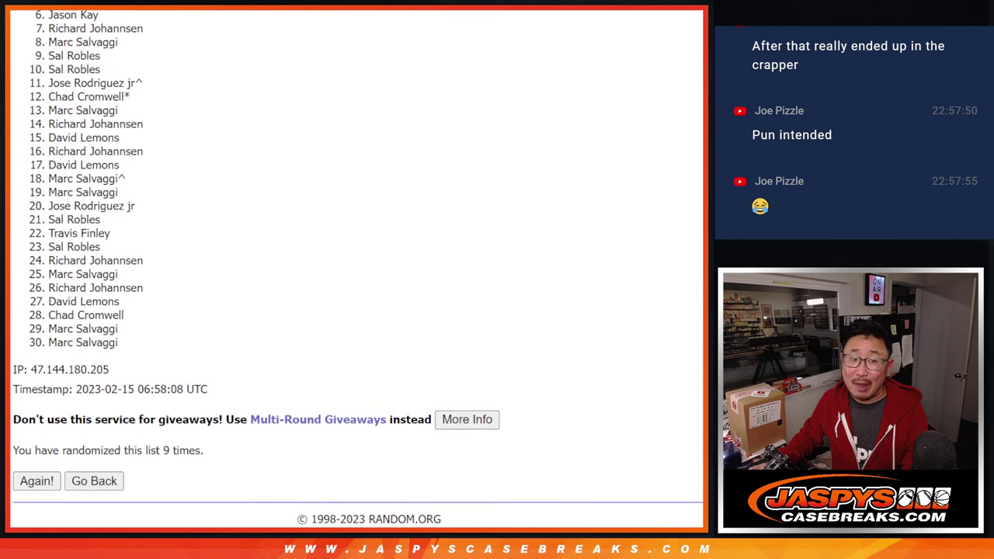
{"action": "scroll", "coordinate": [358, 268], "scroll_direction": "up", "scroll_amount": 1}
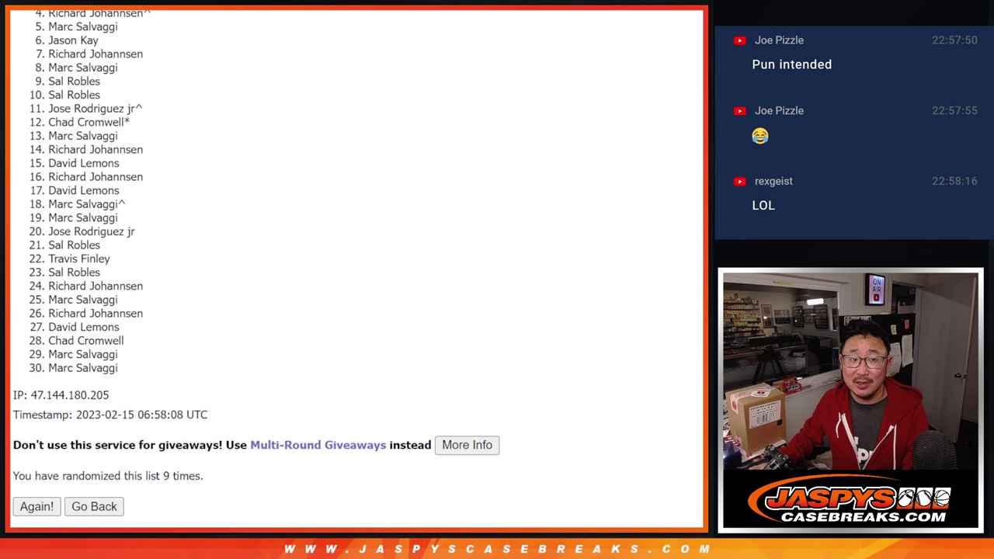
{"action": "scroll", "coordinate": [357, 269], "scroll_direction": "up", "scroll_amount": 1}
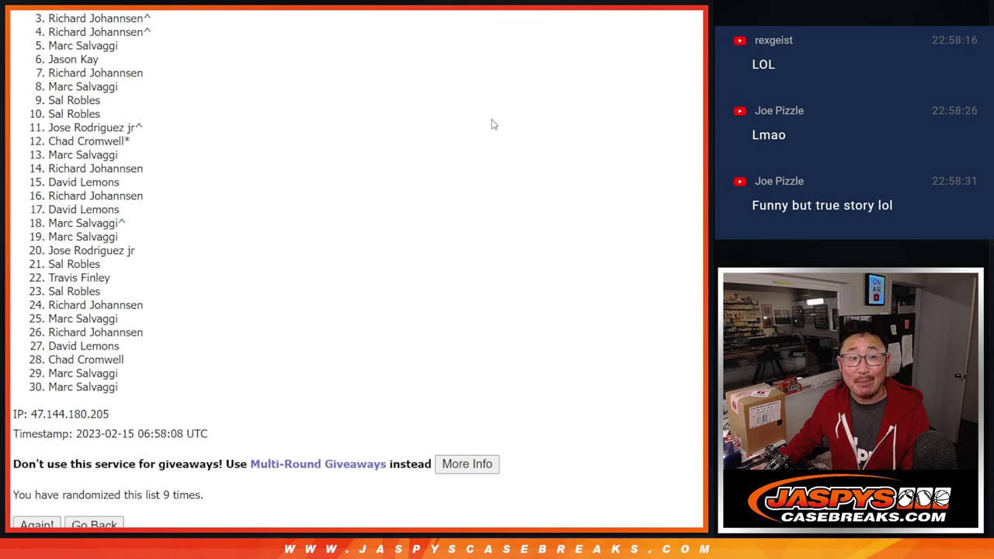
{"action": "scroll", "coordinate": [357, 268], "scroll_direction": "up", "scroll_amount": 1}
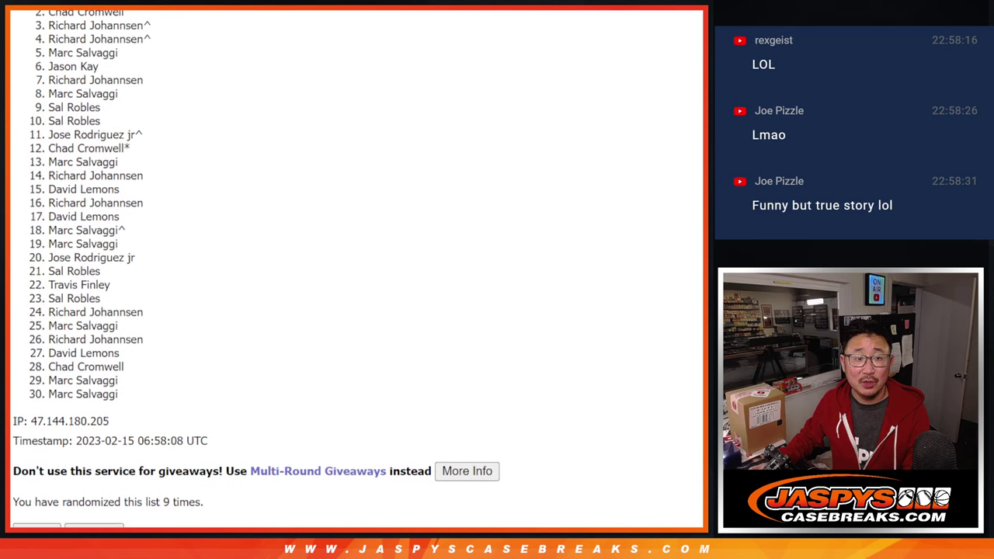
{"action": "scroll", "coordinate": [357, 268], "scroll_direction": "up", "scroll_amount": 1}
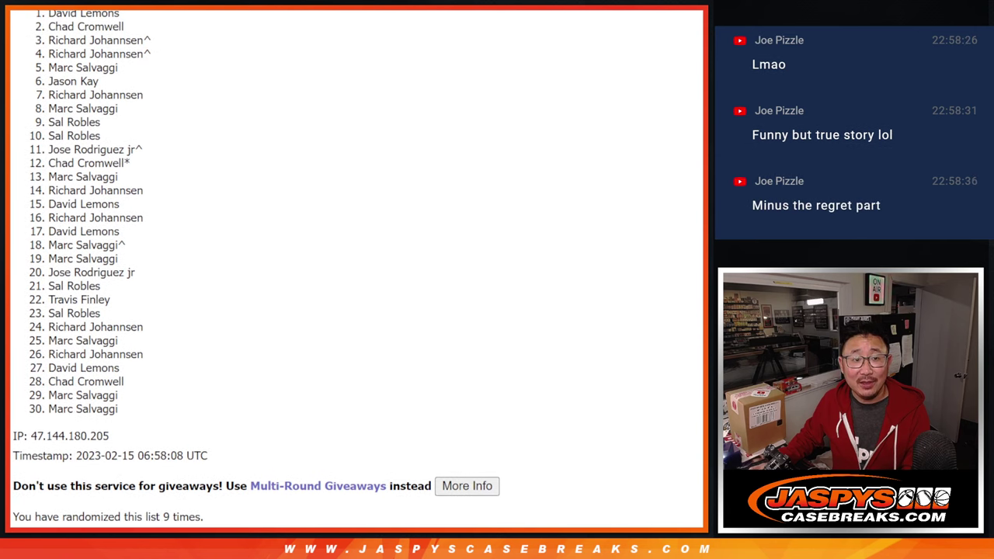
{"action": "left_click_drag", "start_coordinate": [49, 16], "coordinate": [115, 34]}
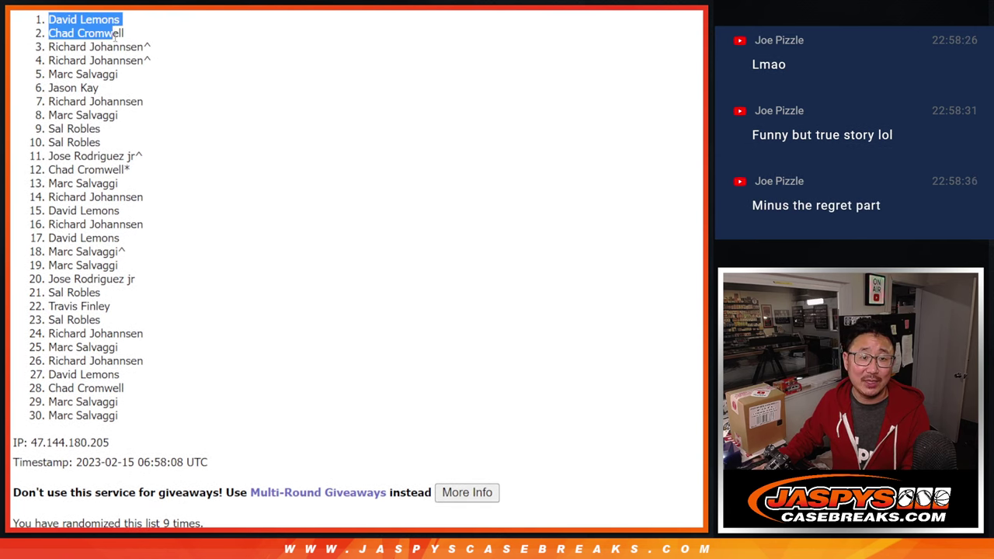
{"action": "scroll", "coordinate": [256, 193], "scroll_direction": "down", "scroll_amount": 1}
{"action": "scroll", "coordinate": [258, 192], "scroll_direction": "up", "scroll_amount": 1}
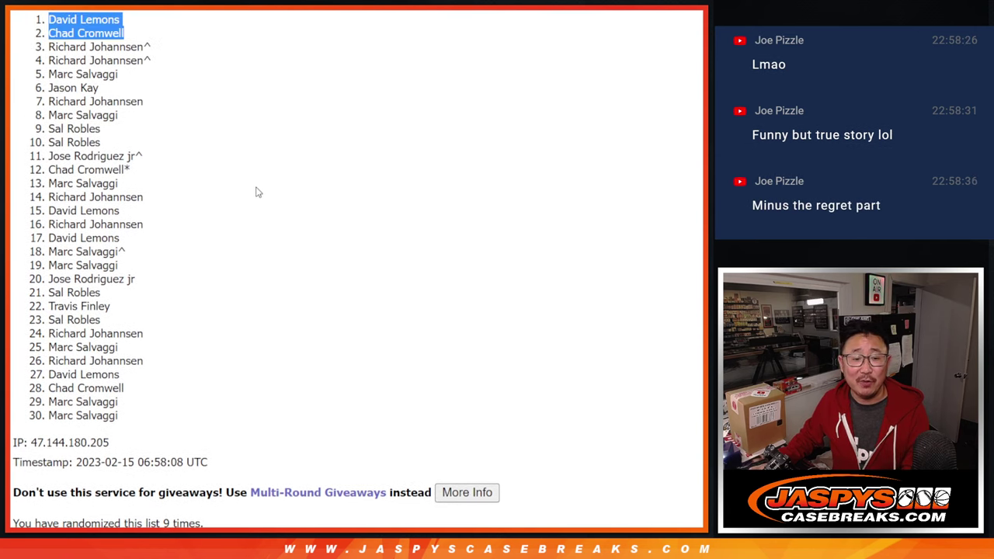